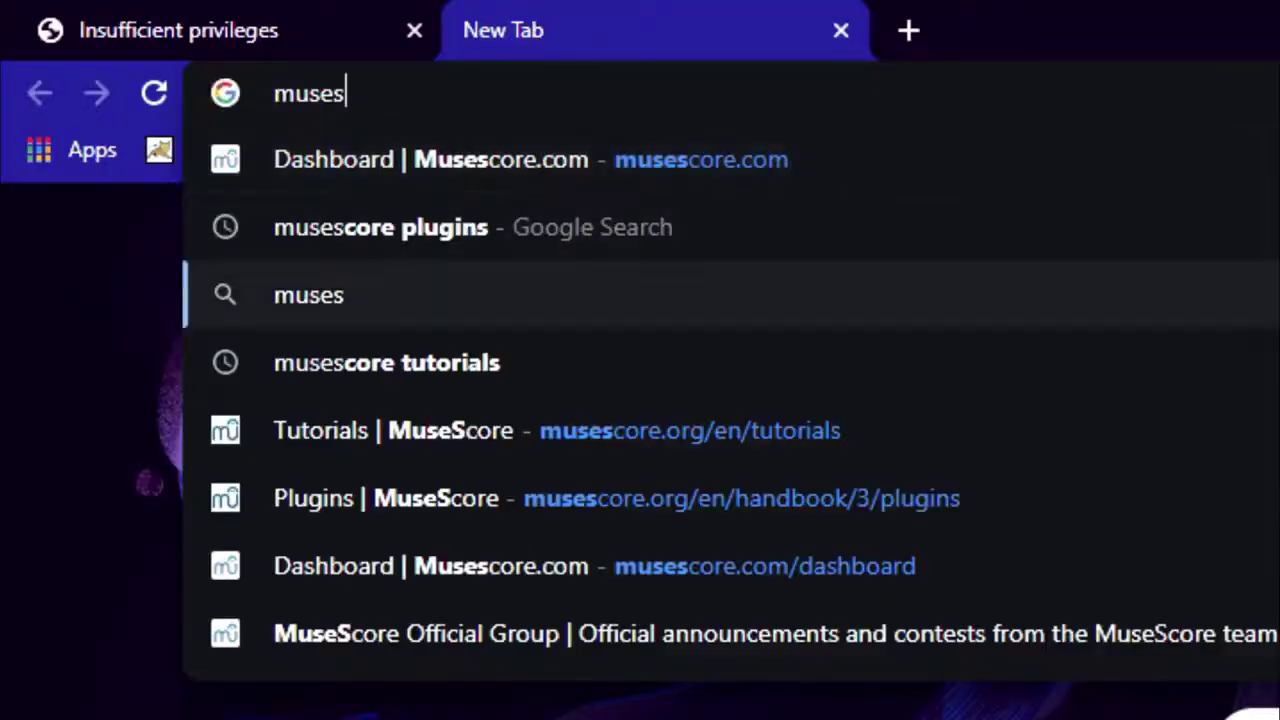
Search for musescore plugins and filter the Plugins page to Analysis plugins compatible with 3.x.
{"action": "key", "text": "Up"}
{"action": "key", "text": "Return"}
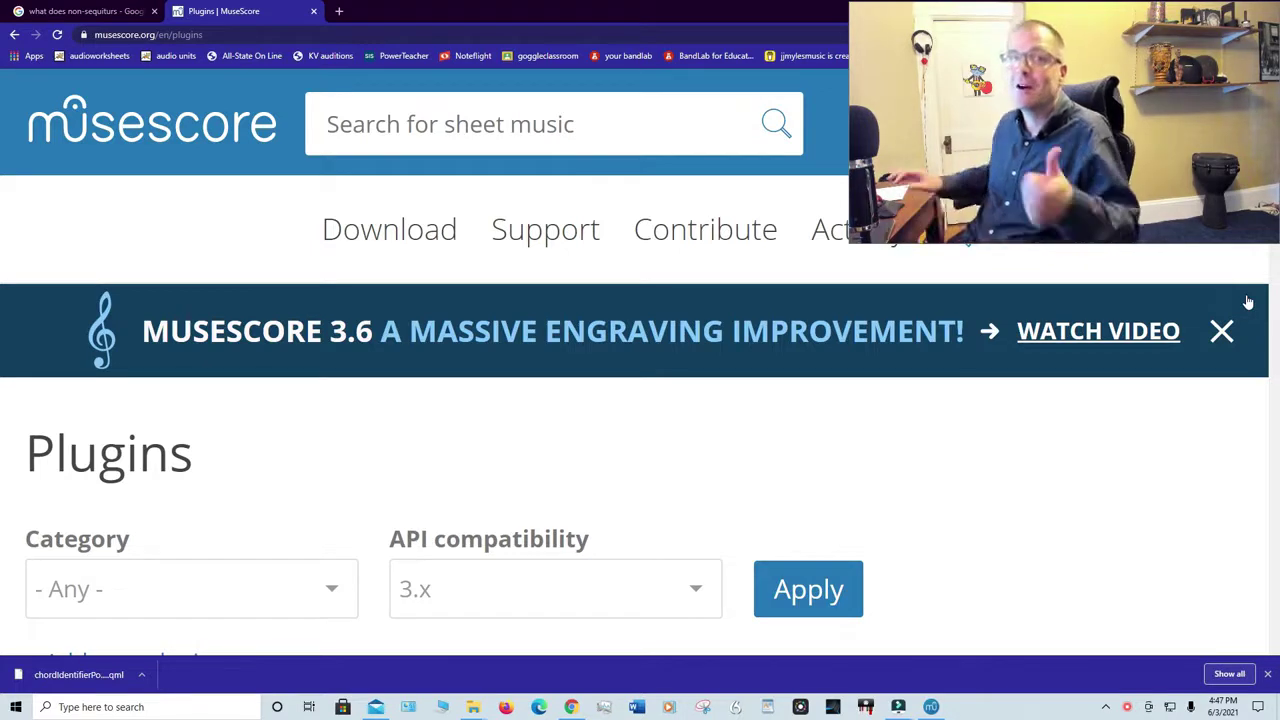
{"action": "left_click", "coordinate": [321, 591]}
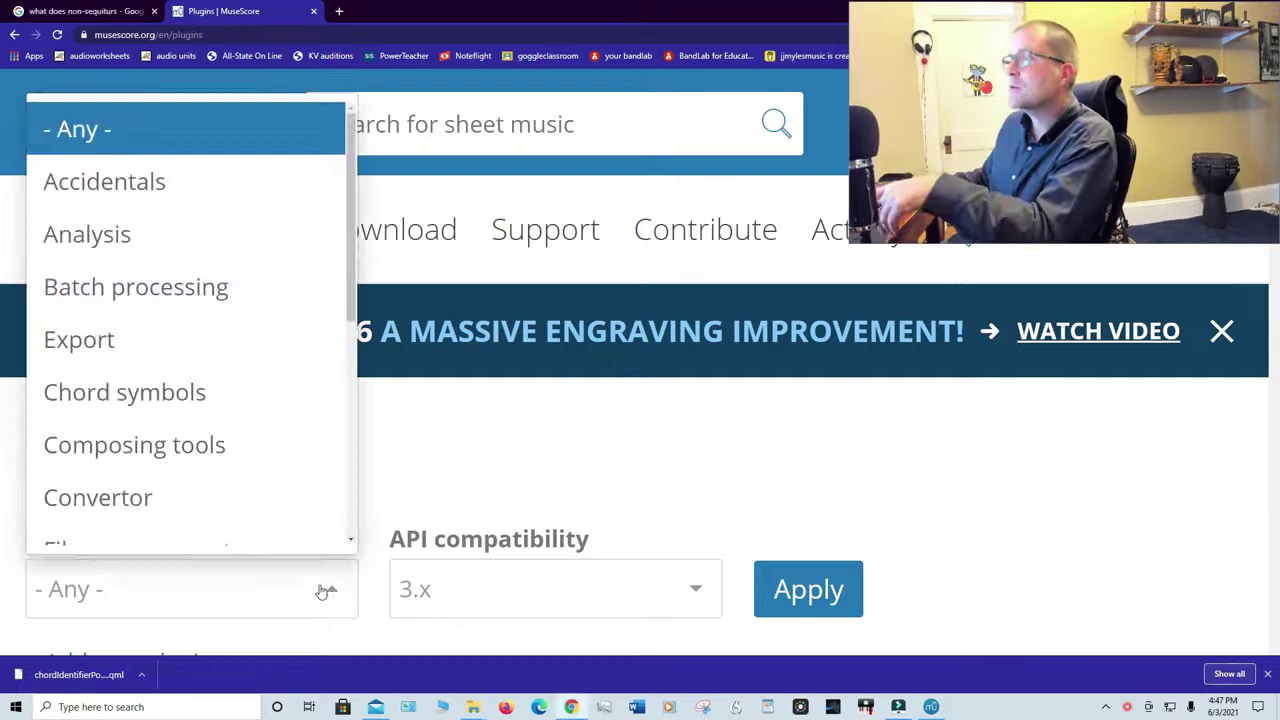
{"action": "left_click", "coordinate": [204, 247]}
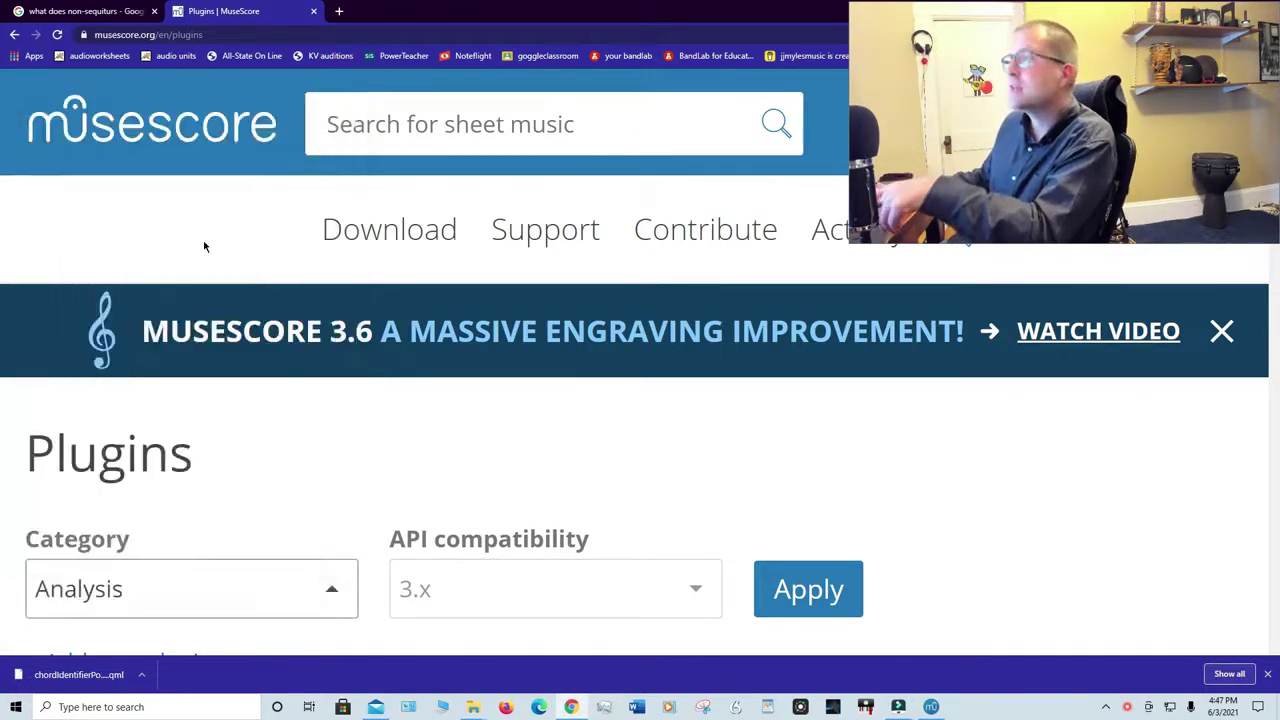
{"action": "scroll", "coordinate": [340, 456], "scroll_direction": "down", "scroll_amount": 2}
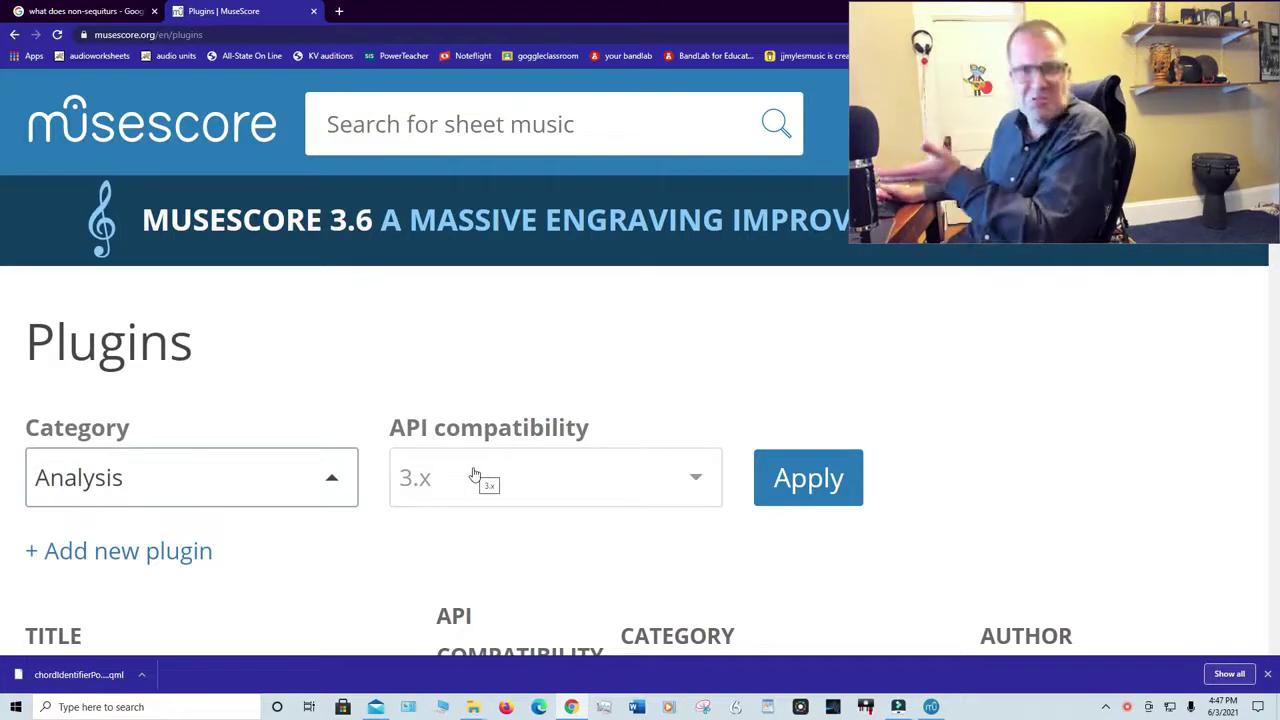
{"action": "left_click", "coordinate": [780, 484]}
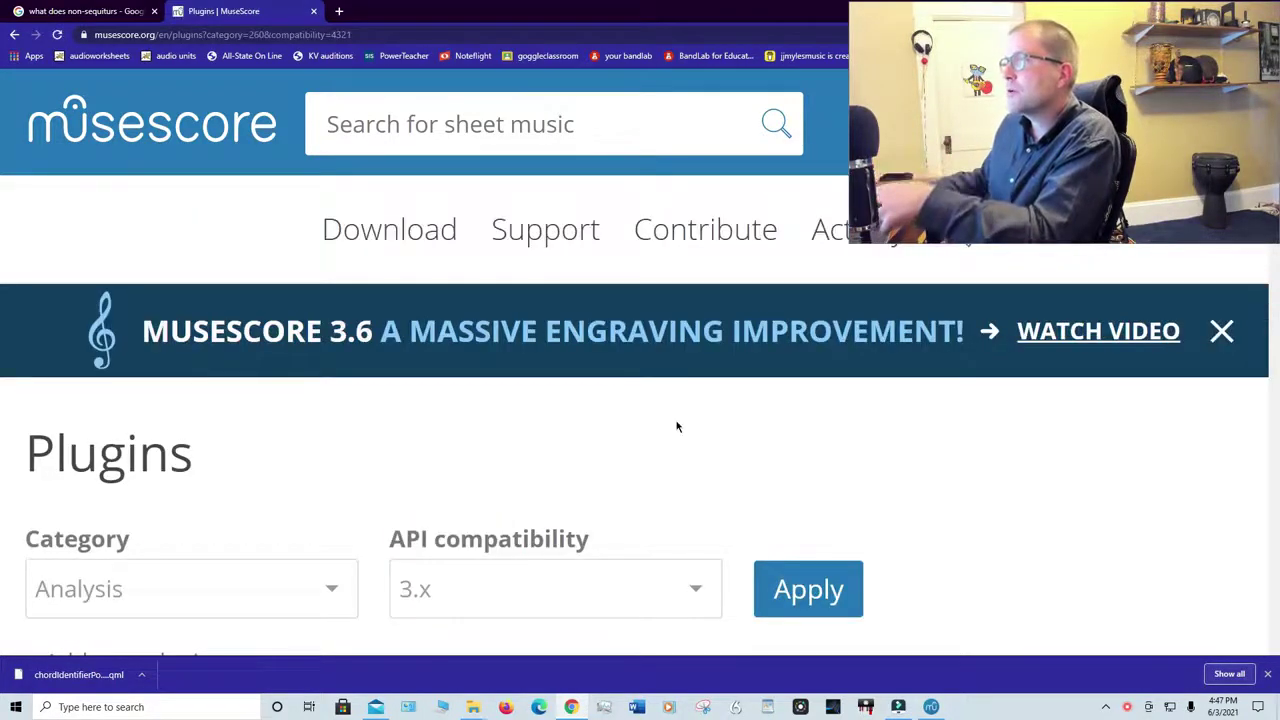
{"action": "scroll", "coordinate": [676, 427], "scroll_direction": "down", "scroll_amount": 4}
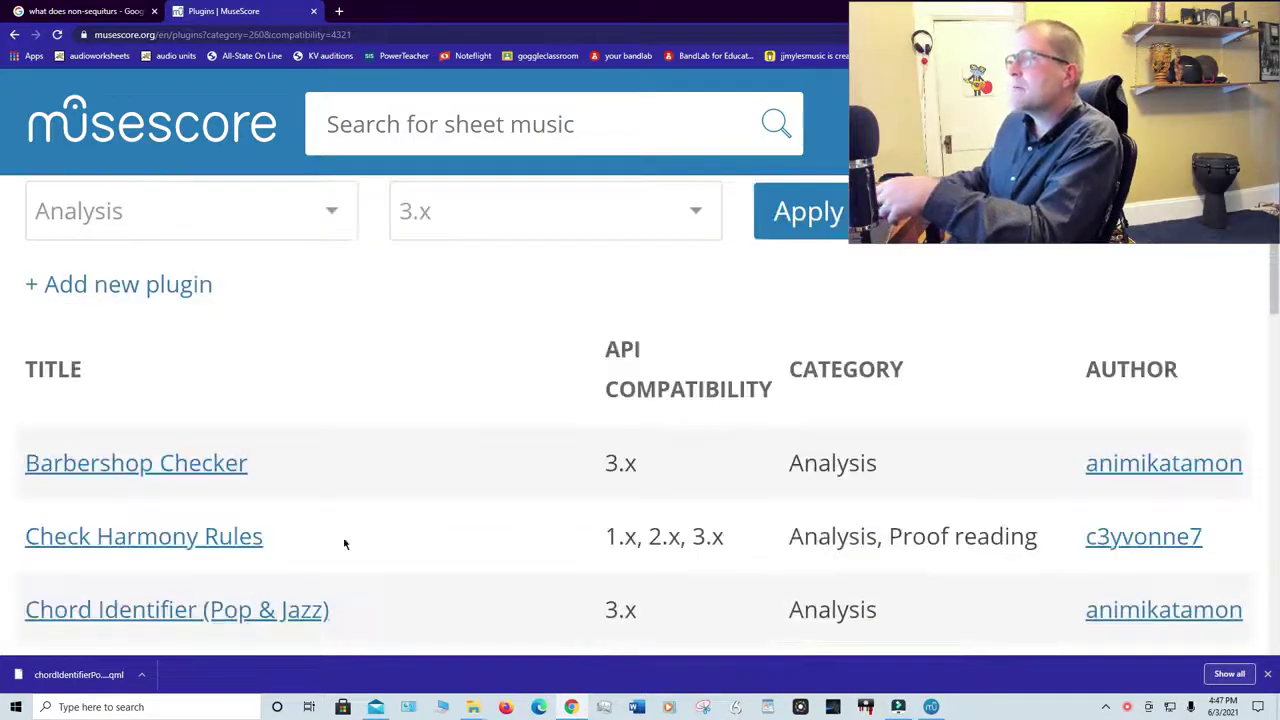
{"action": "scroll", "coordinate": [344, 543], "scroll_direction": "down", "scroll_amount": 1}
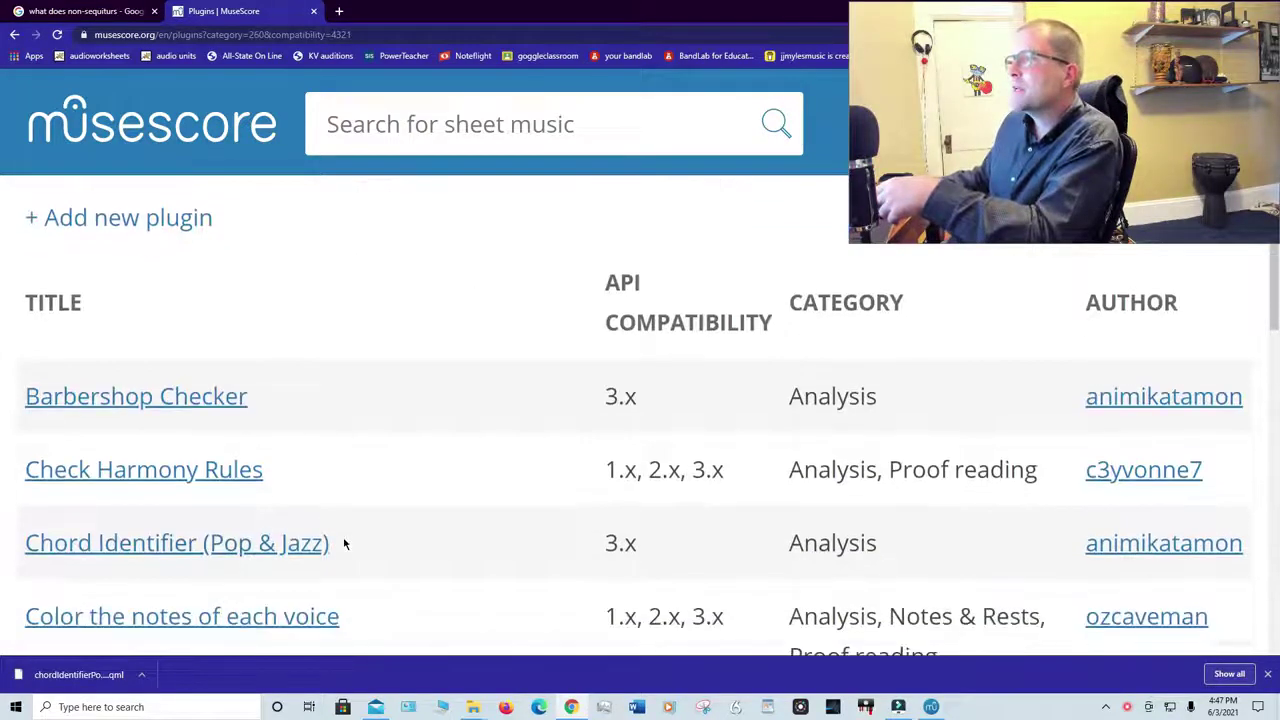
Open the Chord Identifier (Pop & Jazz) page and bring up options for the downloaded chordIdentifierPopJazz.qml.
{"action": "left_click", "coordinate": [266, 543]}
{"action": "scroll", "coordinate": [558, 400], "scroll_direction": "down", "scroll_amount": 3}
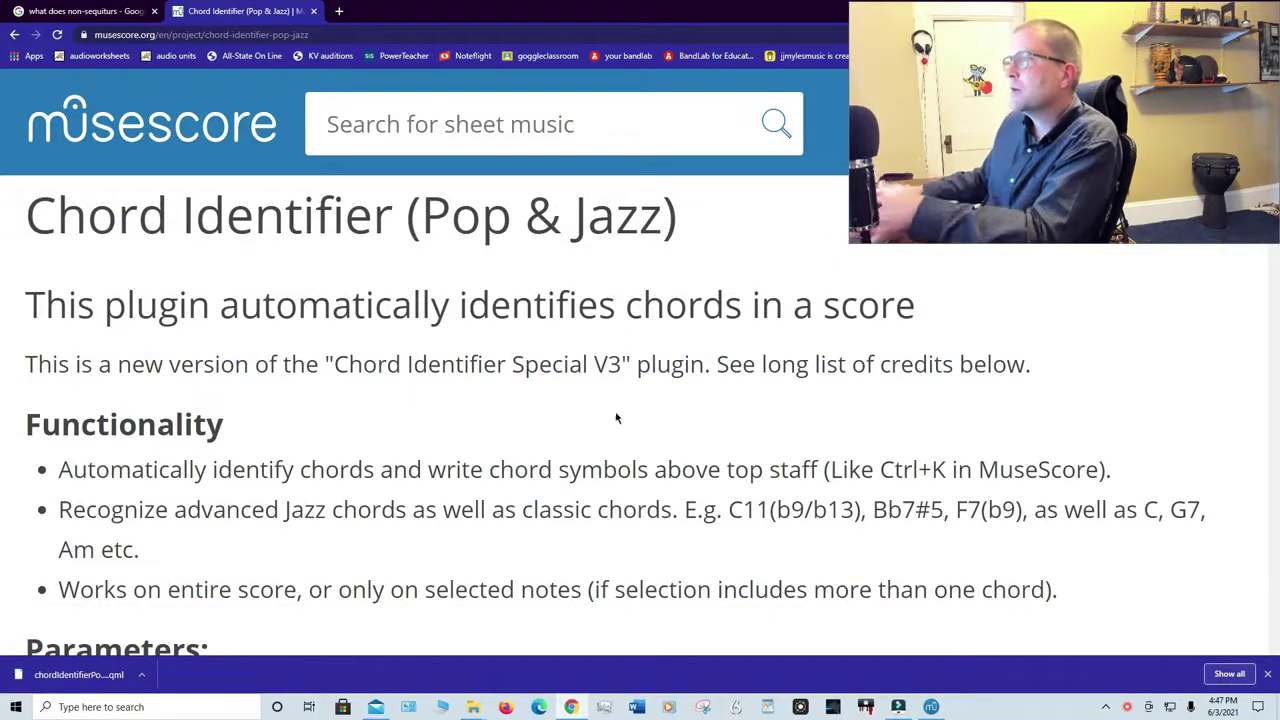
{"action": "scroll", "coordinate": [1234, 300], "scroll_direction": "down", "scroll_amount": 5}
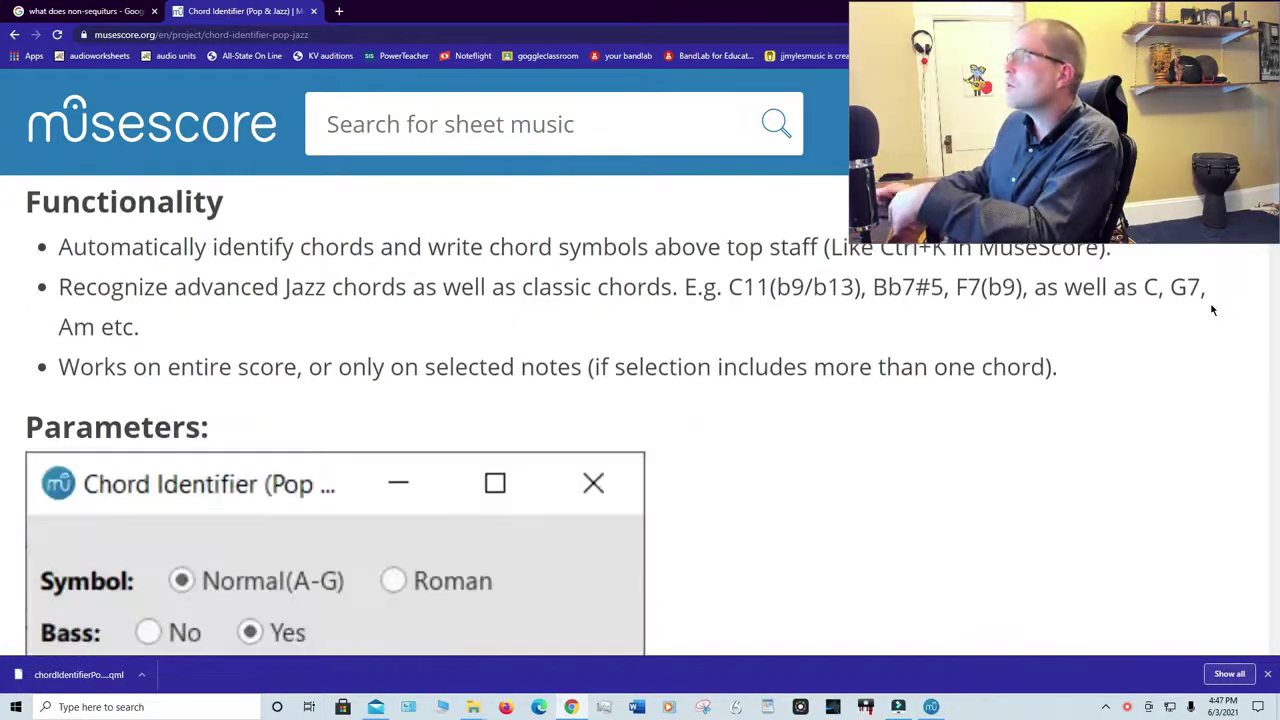
{"action": "scroll", "coordinate": [1240, 450], "scroll_direction": "down", "scroll_amount": 7}
{"action": "scroll", "coordinate": [1260, 600], "scroll_direction": "up", "scroll_amount": 3}
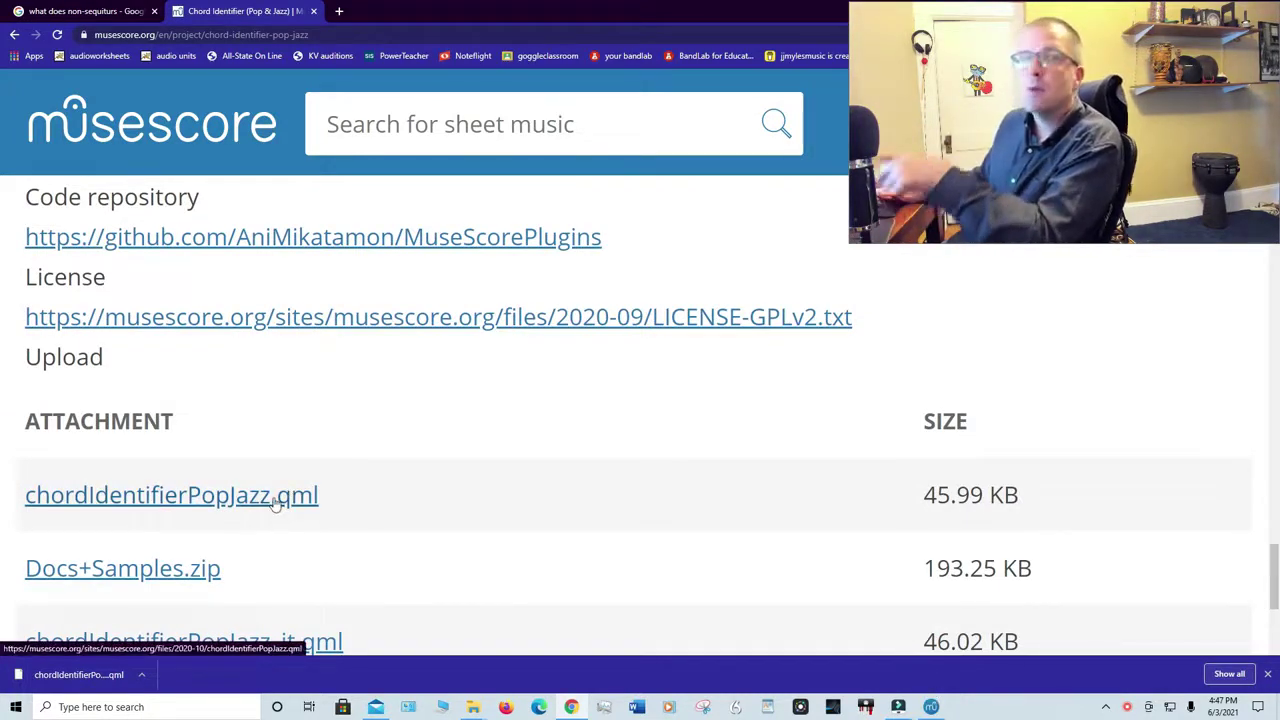
{"action": "scroll", "coordinate": [275, 503], "scroll_direction": "down", "scroll_amount": 1}
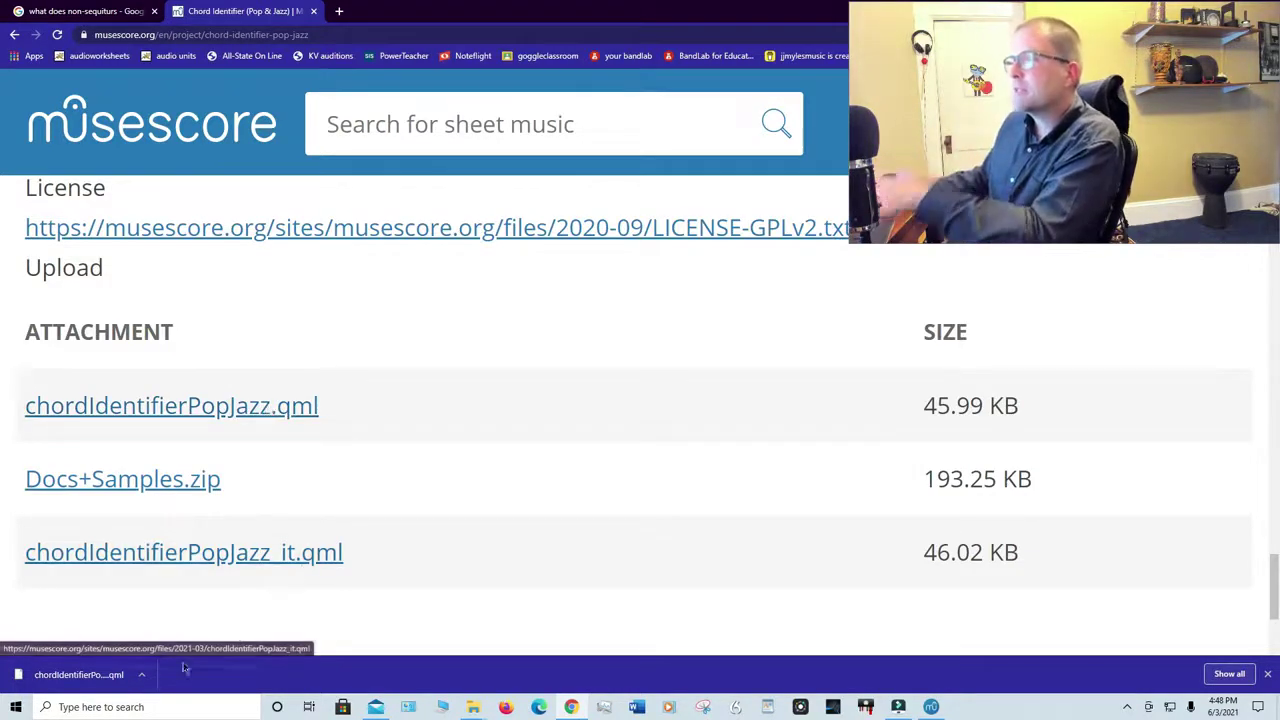
{"action": "left_click", "coordinate": [143, 676]}
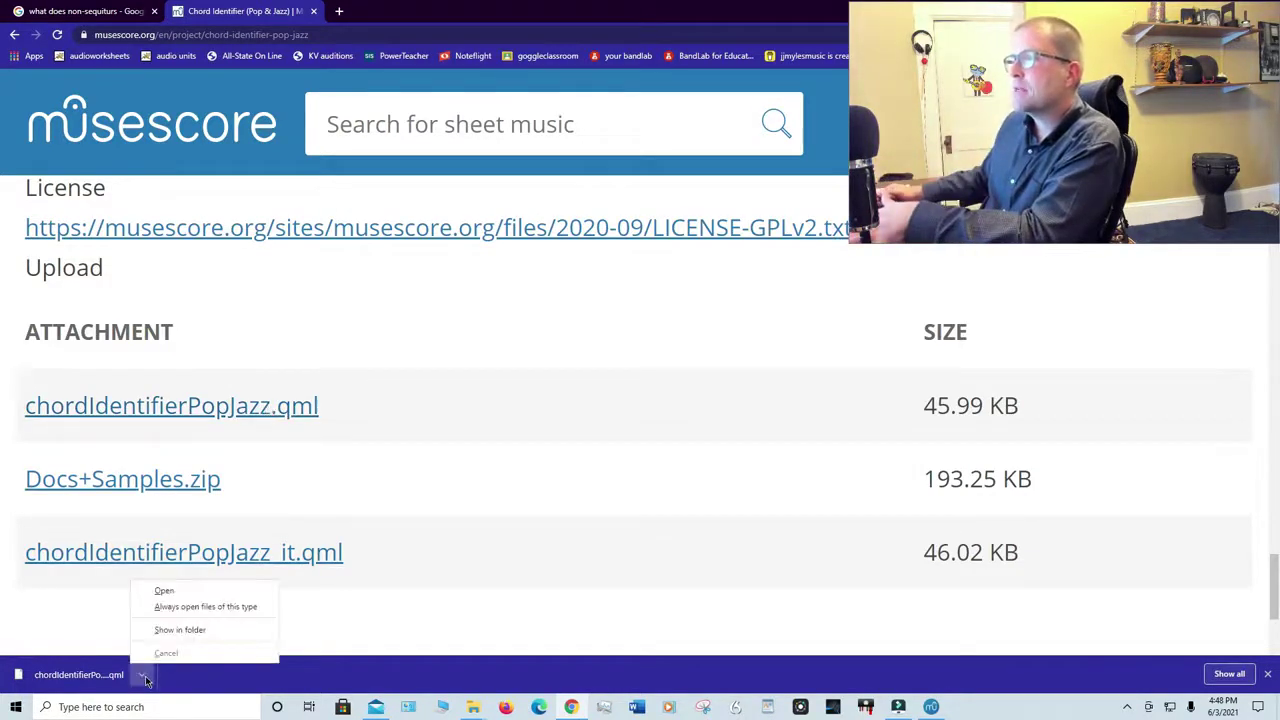
Show chordIdentifierPopJazz.qml in File Explorer and browse to Documents\MuseScore3\Plugins.
{"action": "left_click", "coordinate": [183, 632]}
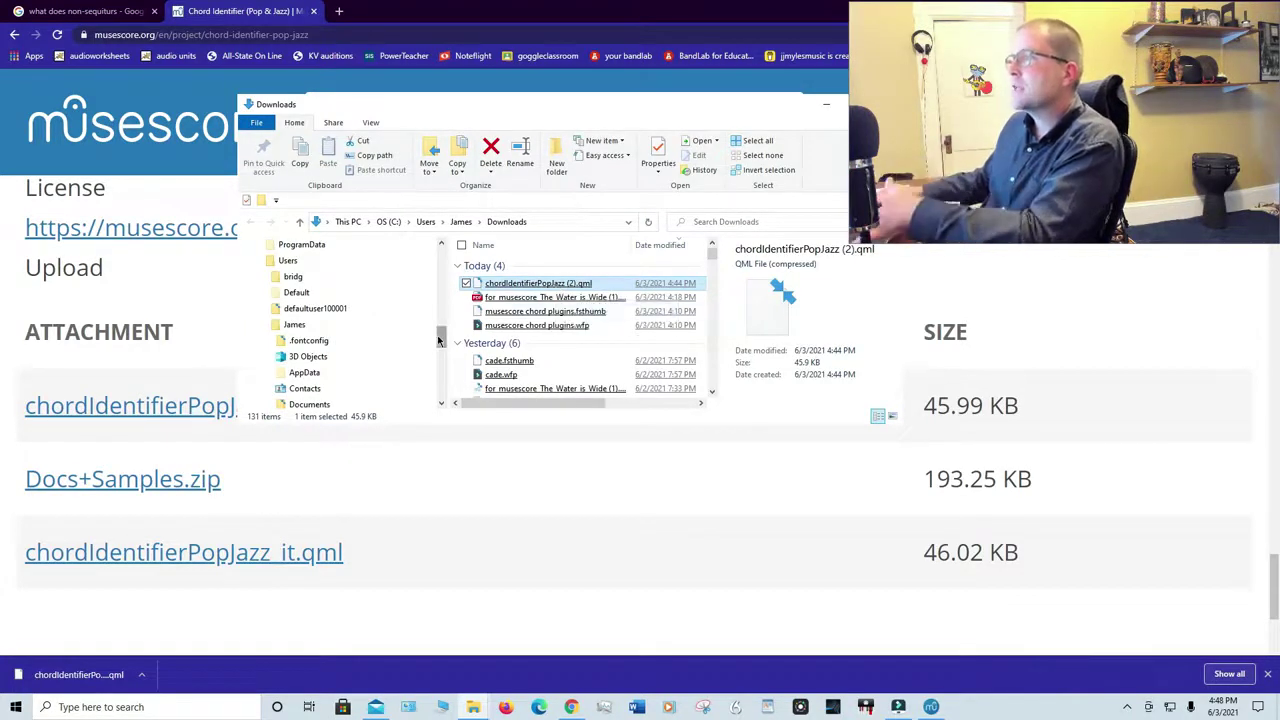
{"action": "scroll", "coordinate": [434, 262], "scroll_direction": "up", "scroll_amount": 5}
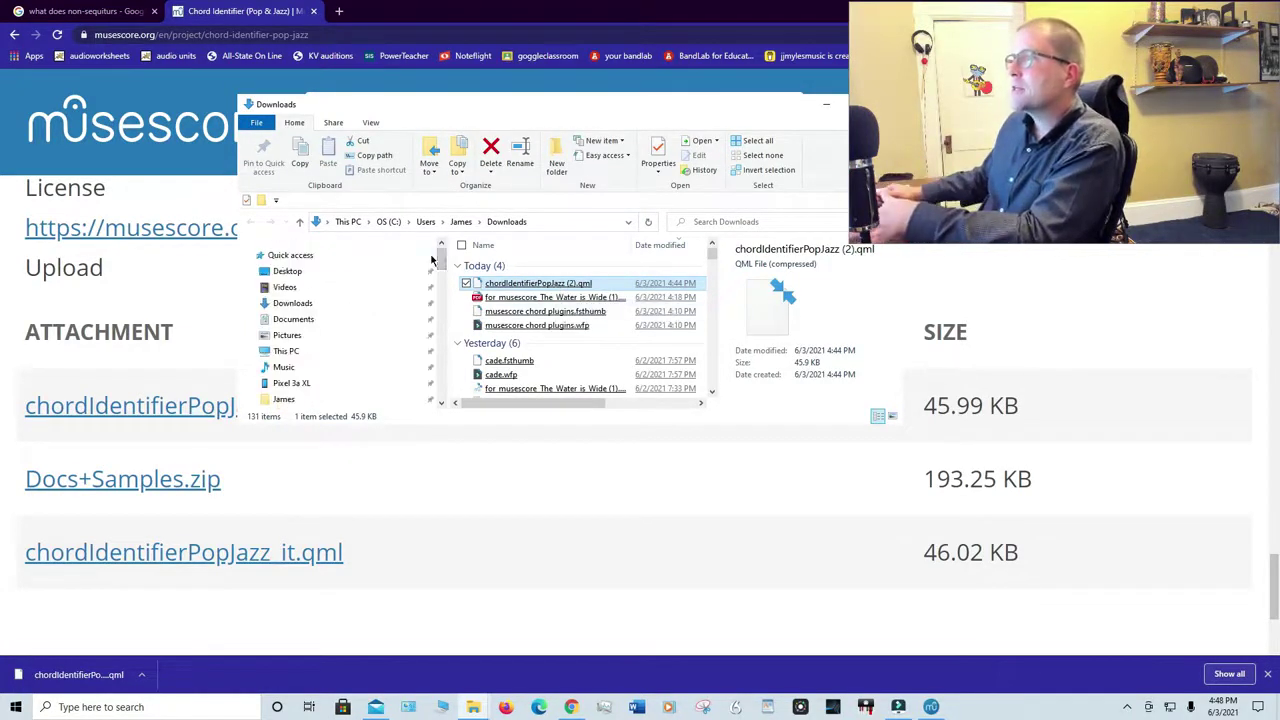
{"action": "left_click", "coordinate": [363, 322]}
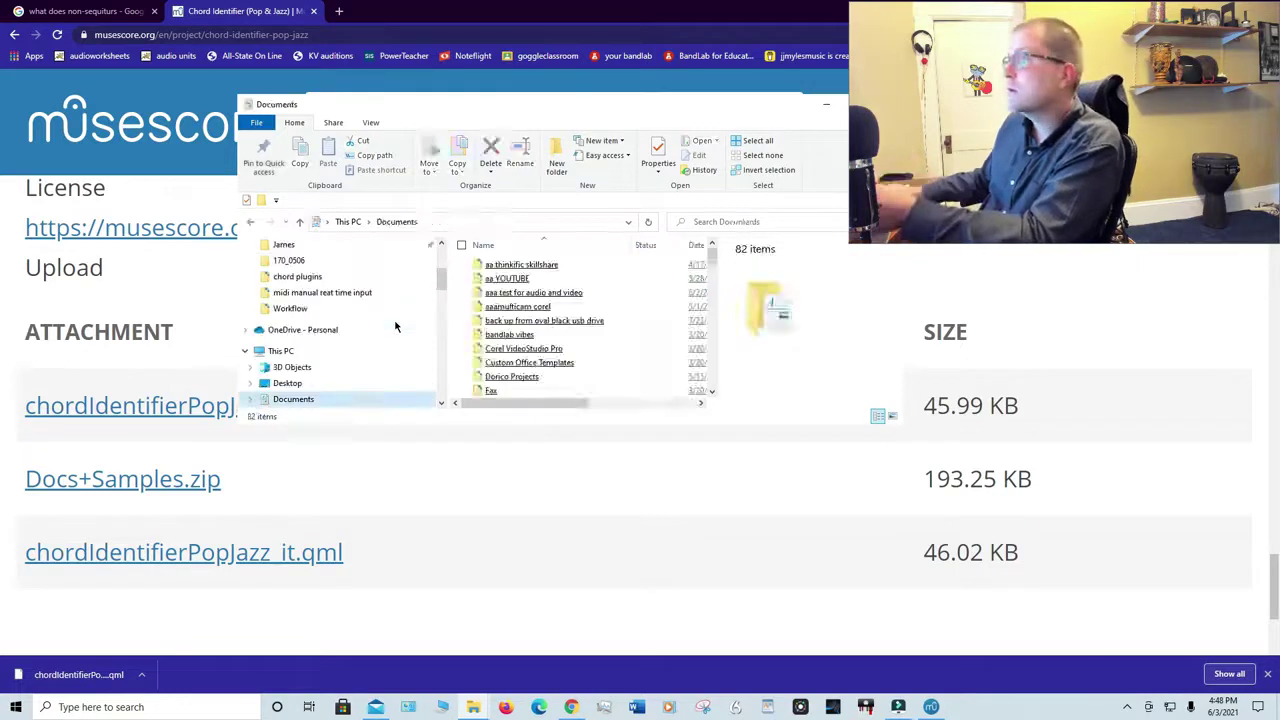
{"action": "scroll", "coordinate": [490, 323], "scroll_direction": "down", "scroll_amount": 3}
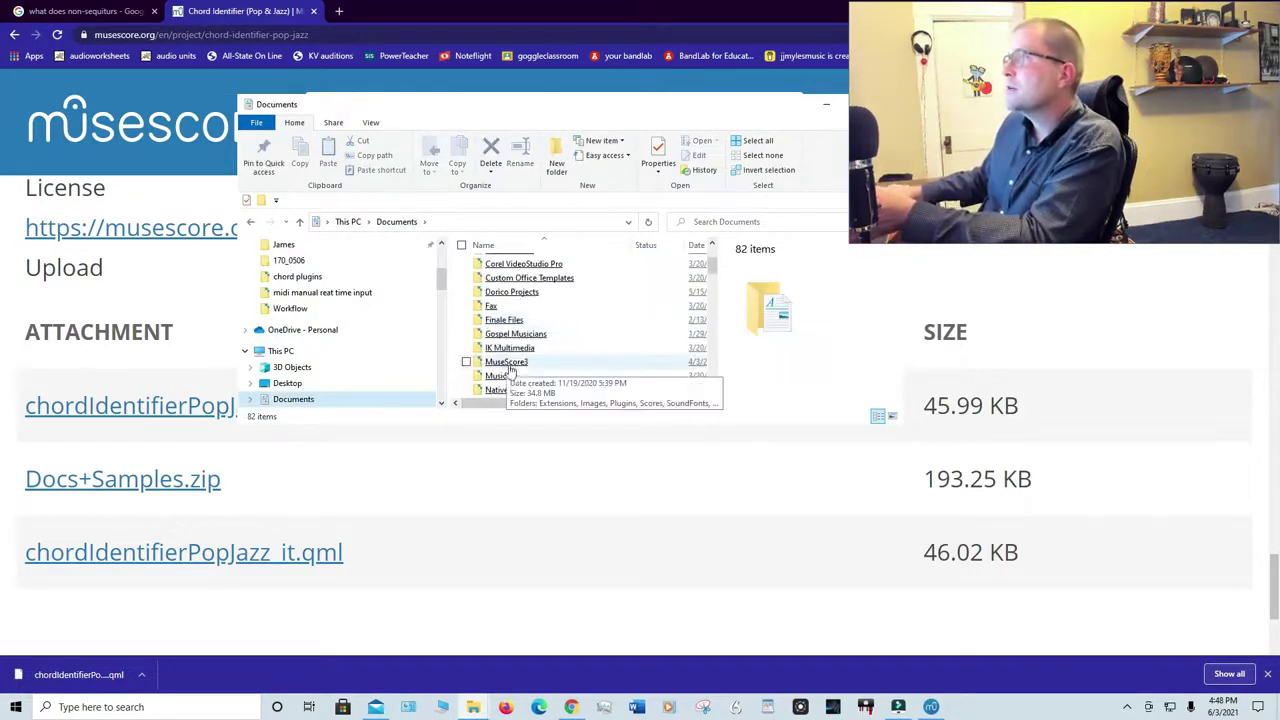
{"action": "double_click", "coordinate": [506, 361]}
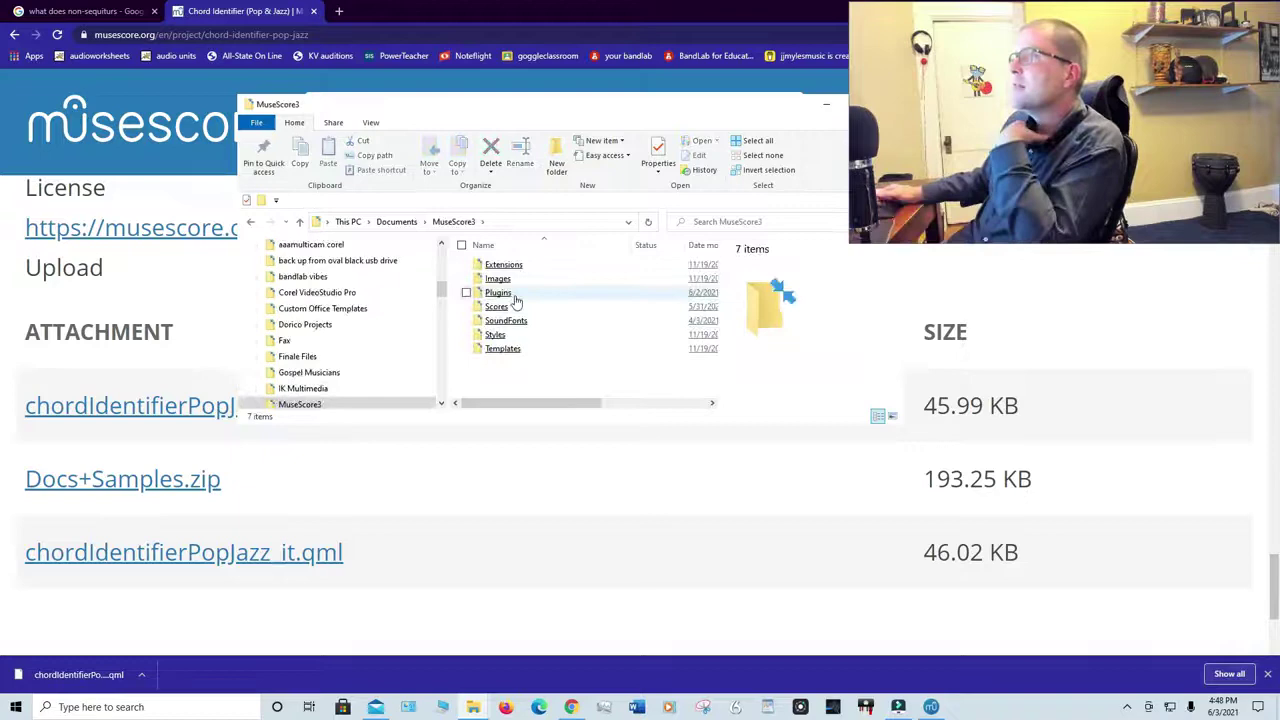
{"action": "double_click", "coordinate": [515, 300]}
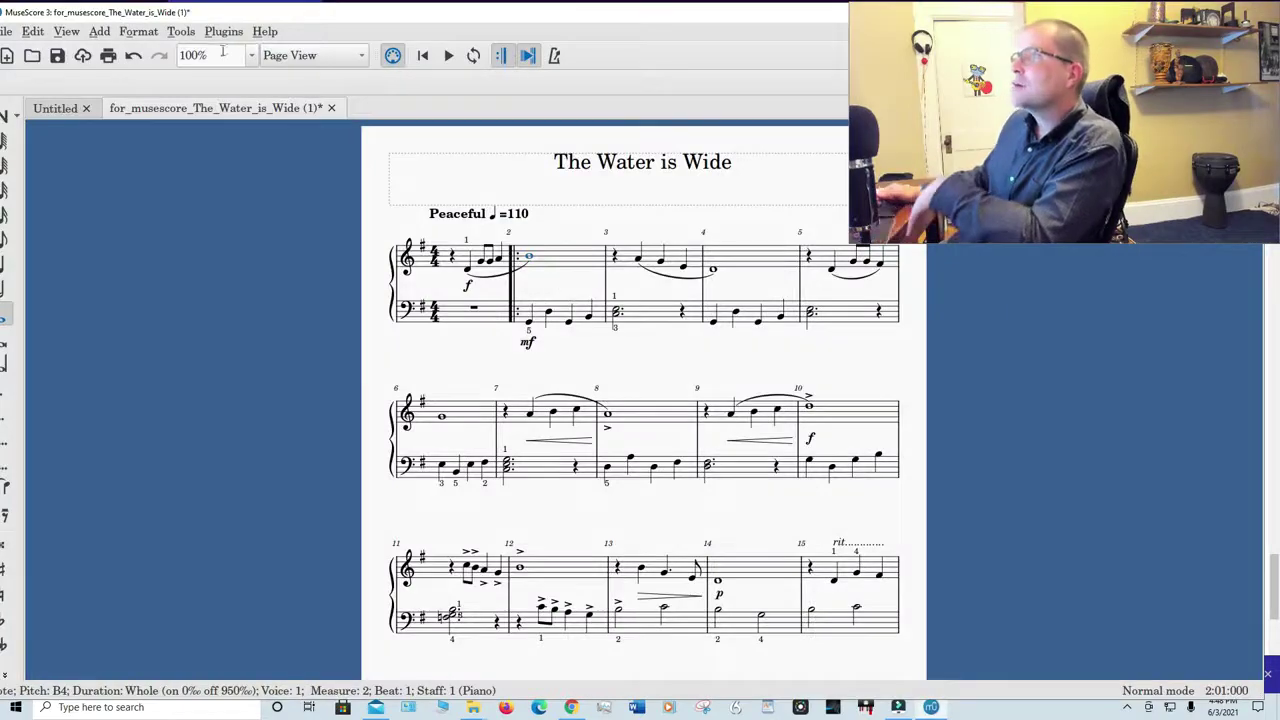
Check the plugin manager, then reveal the Chord Identifier entries under Plugins > Chords.
{"action": "left_click", "coordinate": [224, 32]}
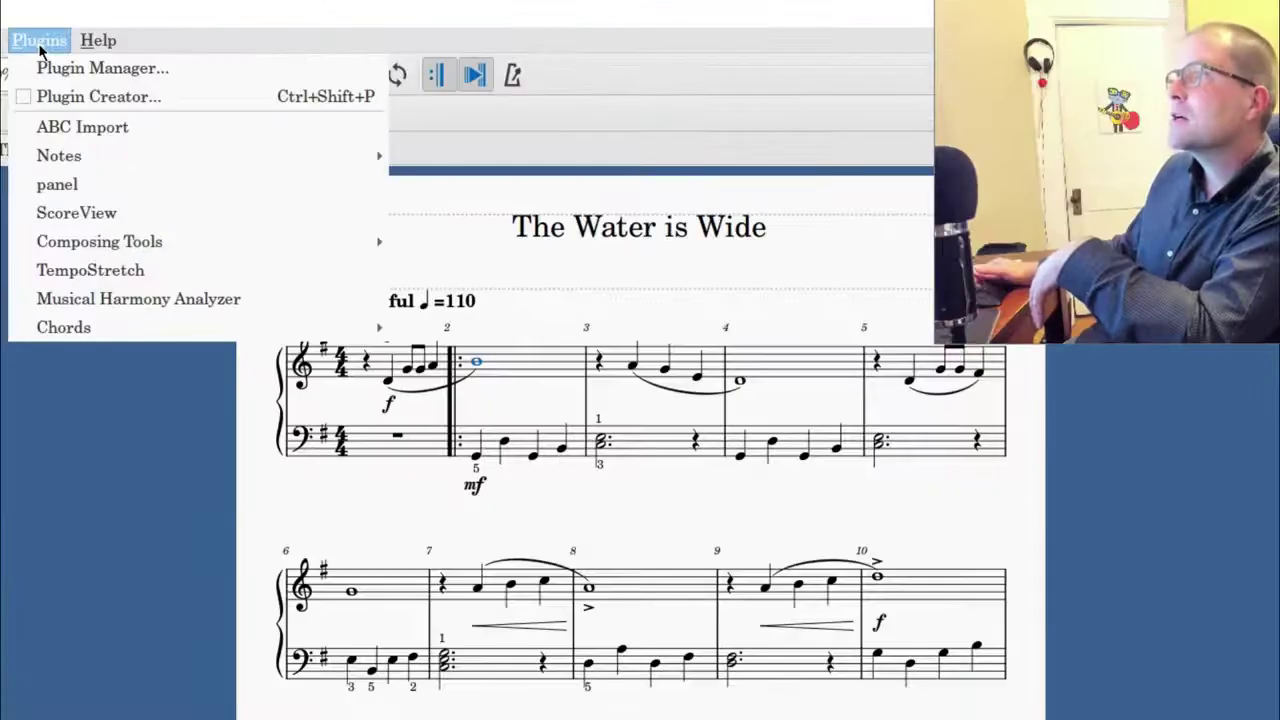
{"action": "left_click", "coordinate": [55, 70]}
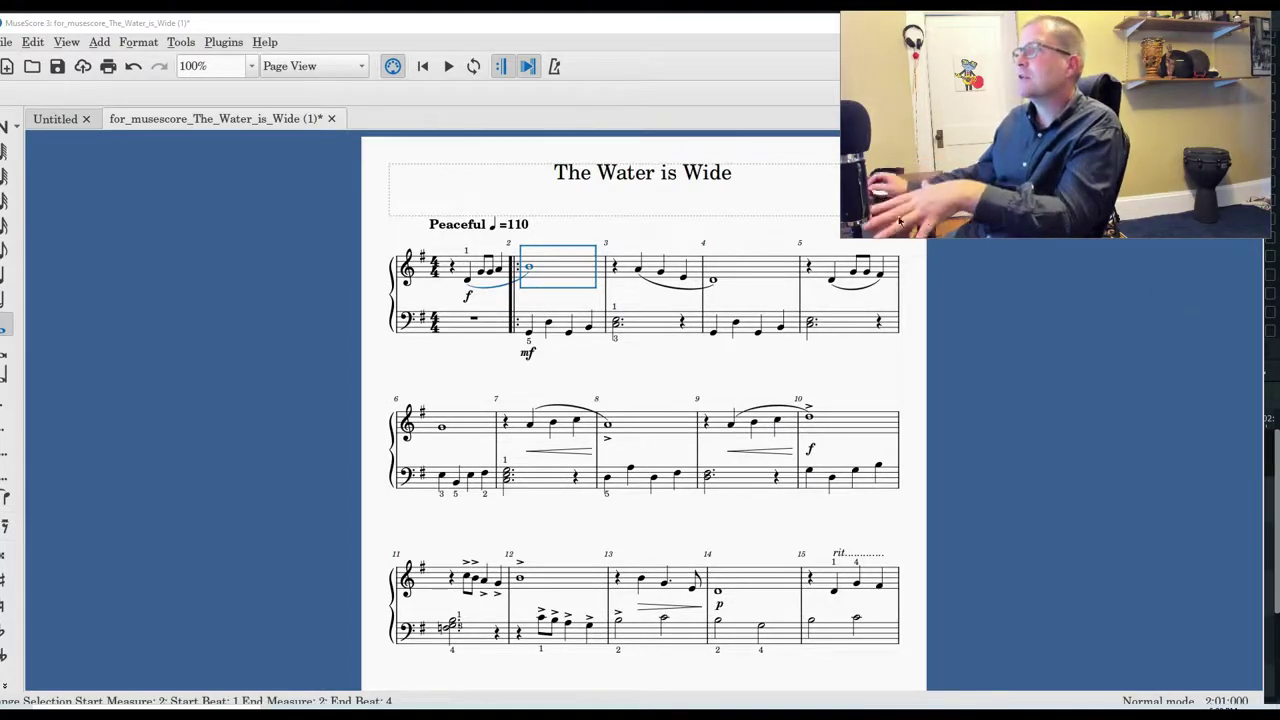
{"action": "key", "text": "Escape"}
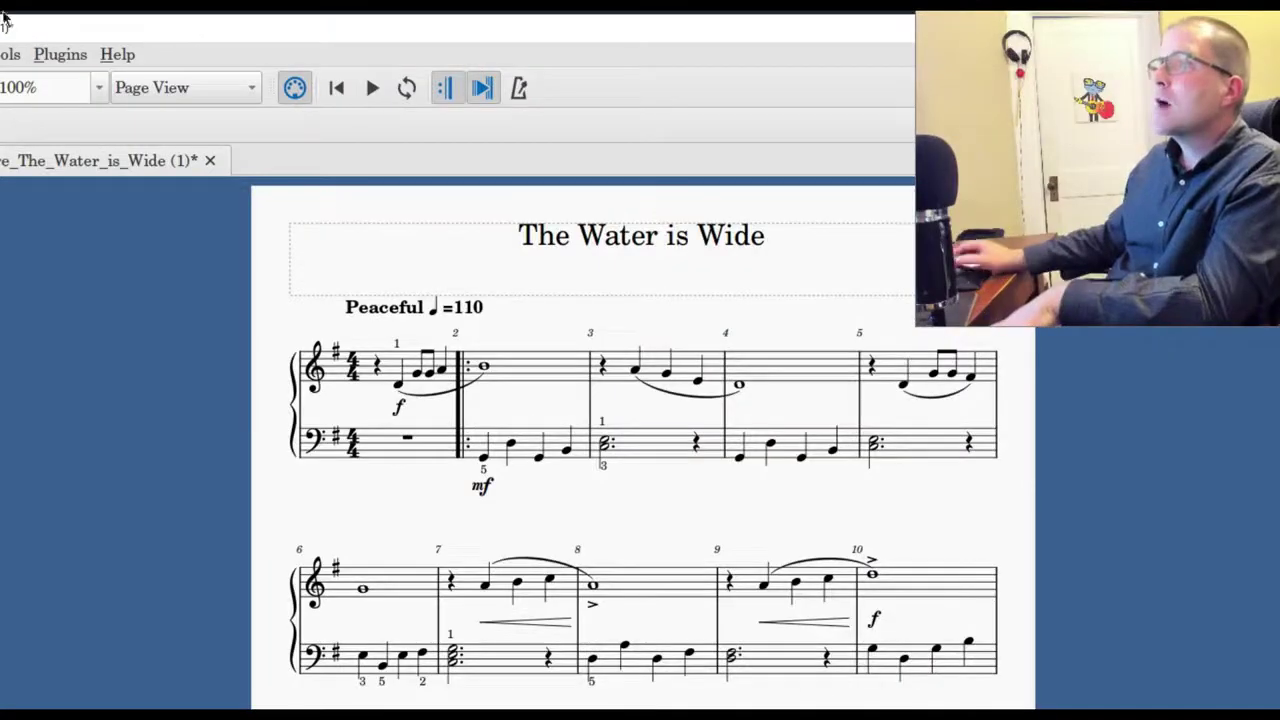
{"action": "left_click", "coordinate": [62, 54]}
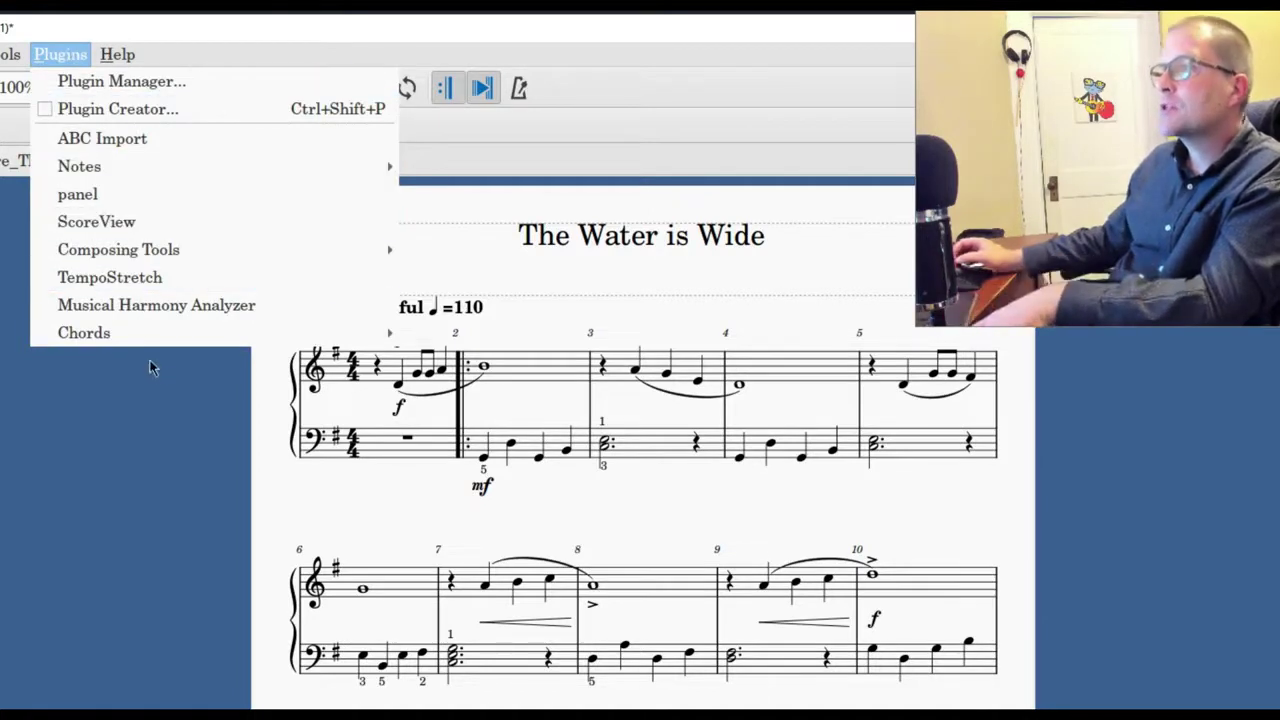
{"action": "mouse_move", "coordinate": [150, 335]}
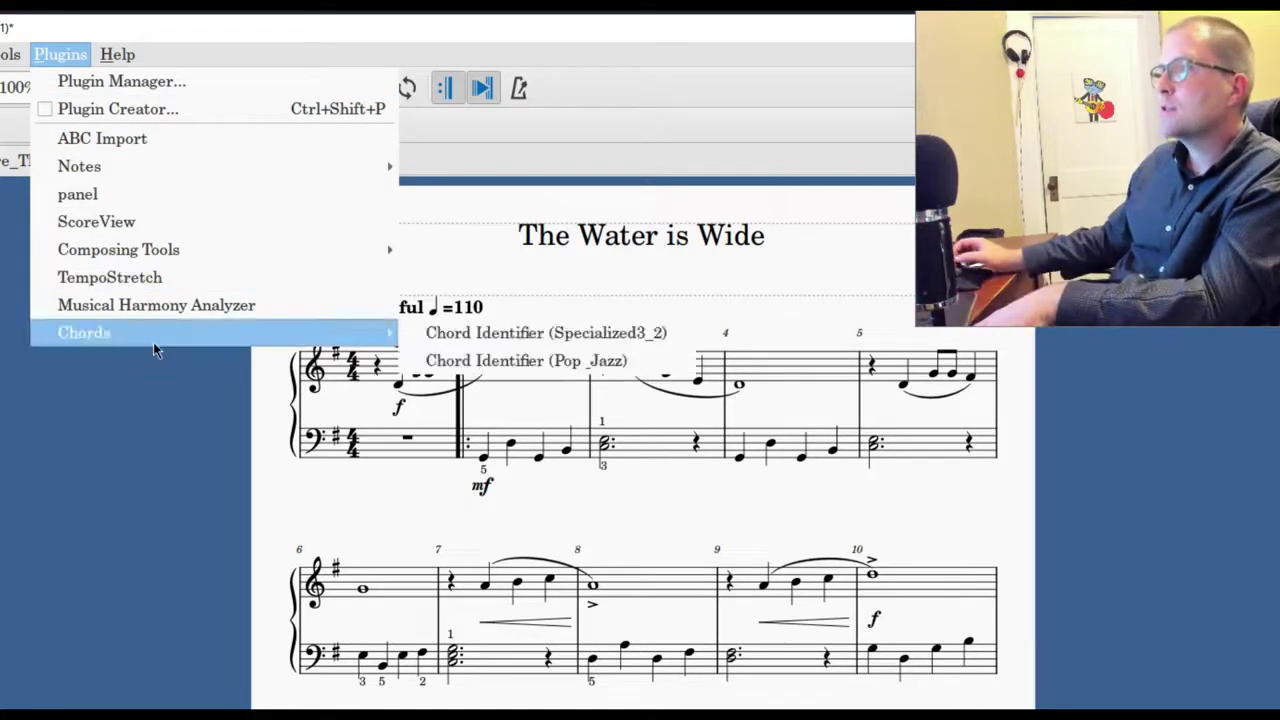
Run Chord Identifier (Pop Jazz) with Bass set to Yes and On Incomplete Chords set to Suggest.
{"action": "left_click", "coordinate": [497, 362]}
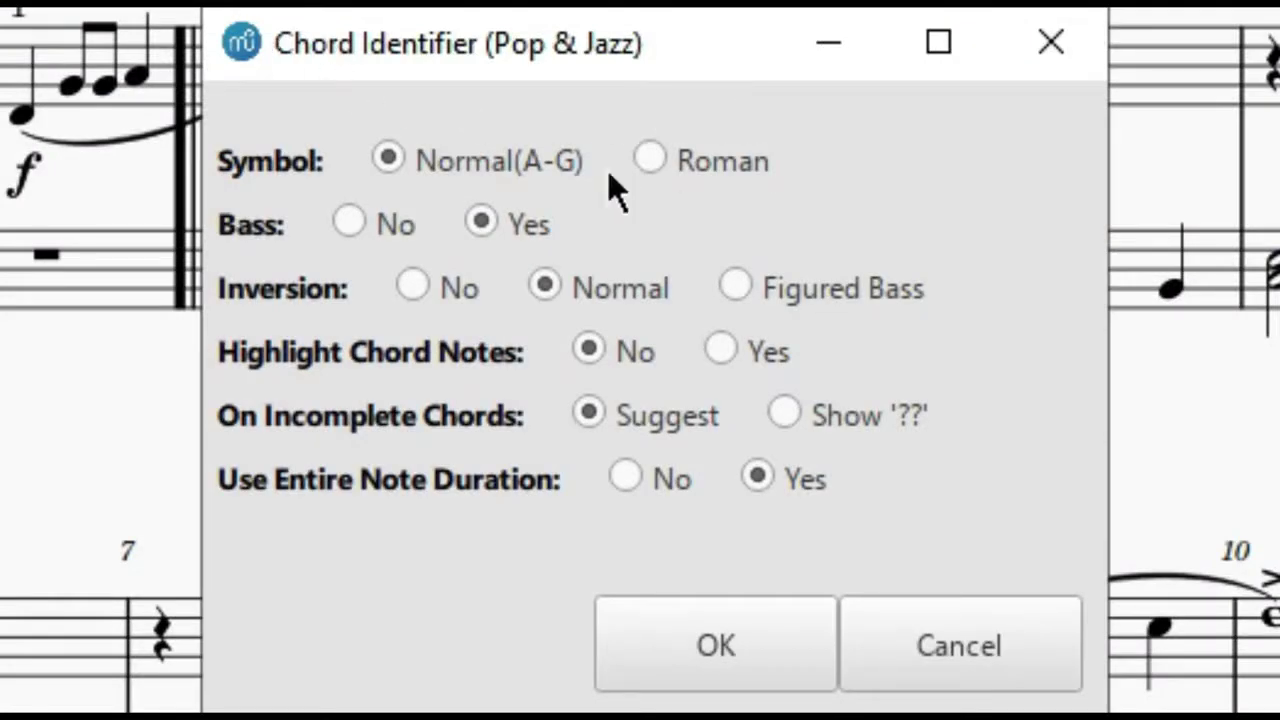
{"action": "left_click", "coordinate": [480, 222]}
{"action": "left_click", "coordinate": [585, 412]}
{"action": "left_click", "coordinate": [708, 640]}
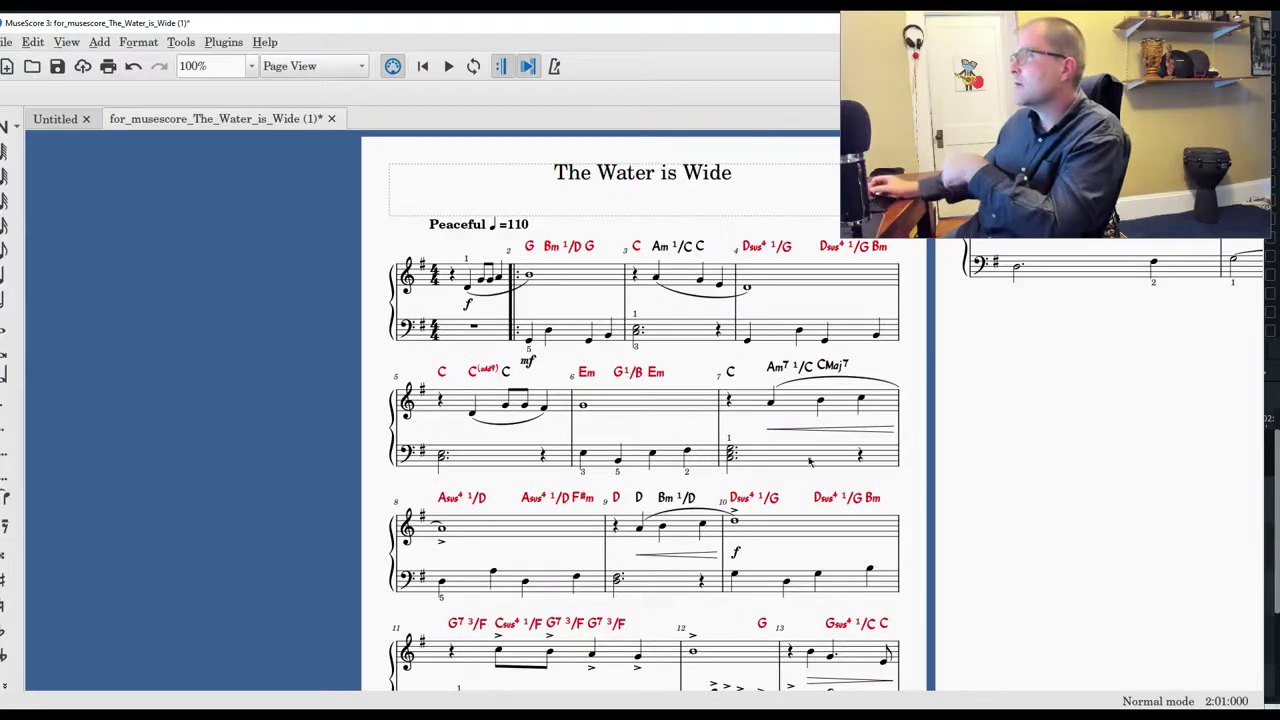
Pan the view so page 2 with the ending of the piece is visible.
{"action": "left_click_drag", "start_coordinate": [1057, 434], "coordinate": [786, 417]}
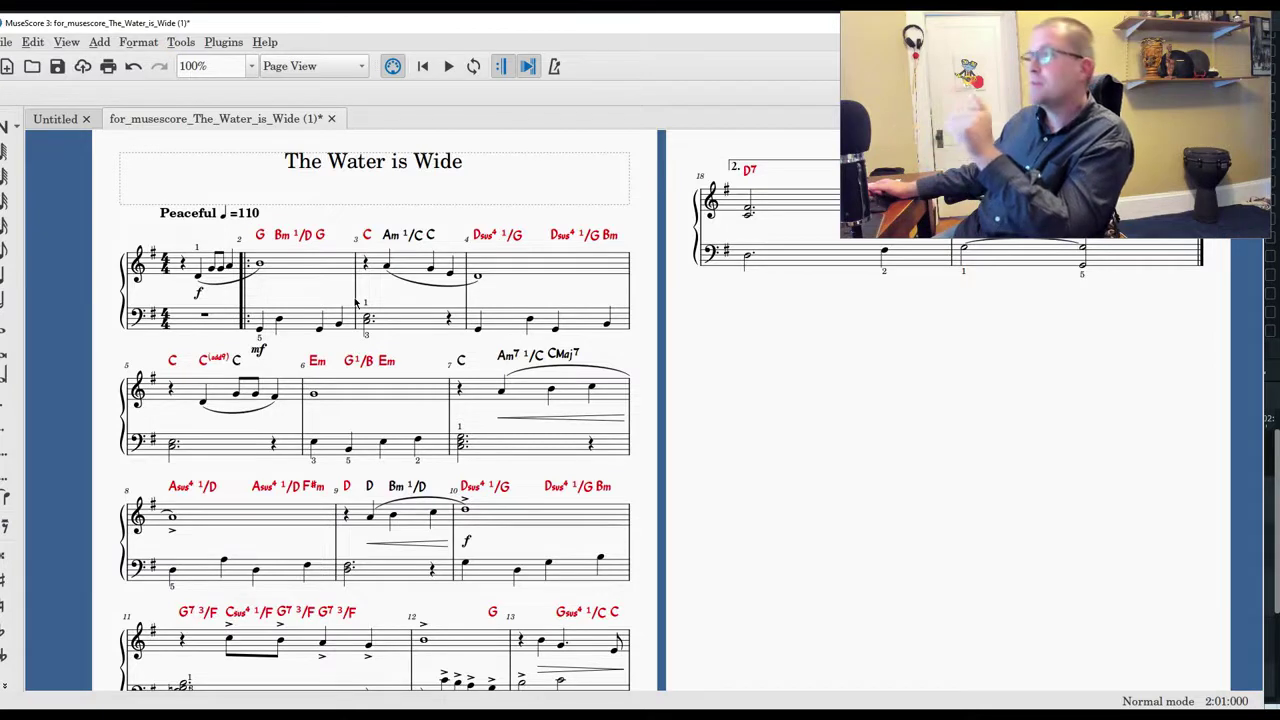
{"action": "left_click", "coordinate": [264, 236]}
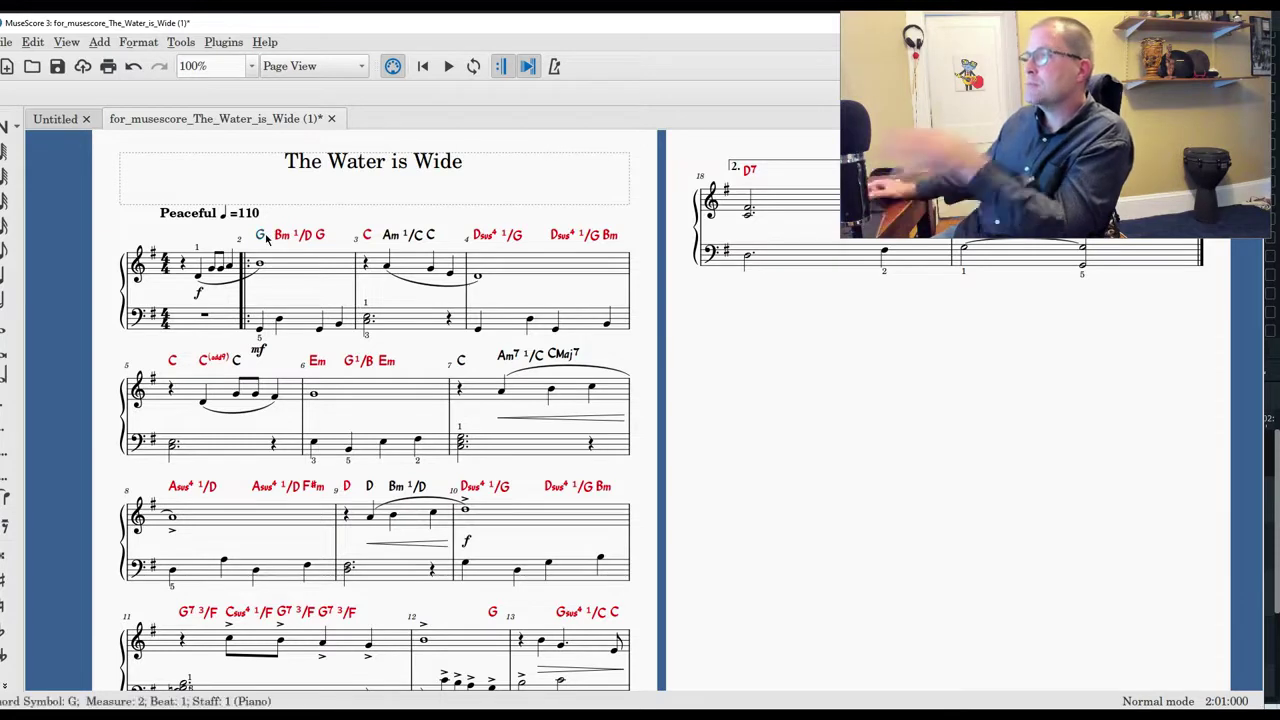
{"action": "right_click", "coordinate": [267, 237]}
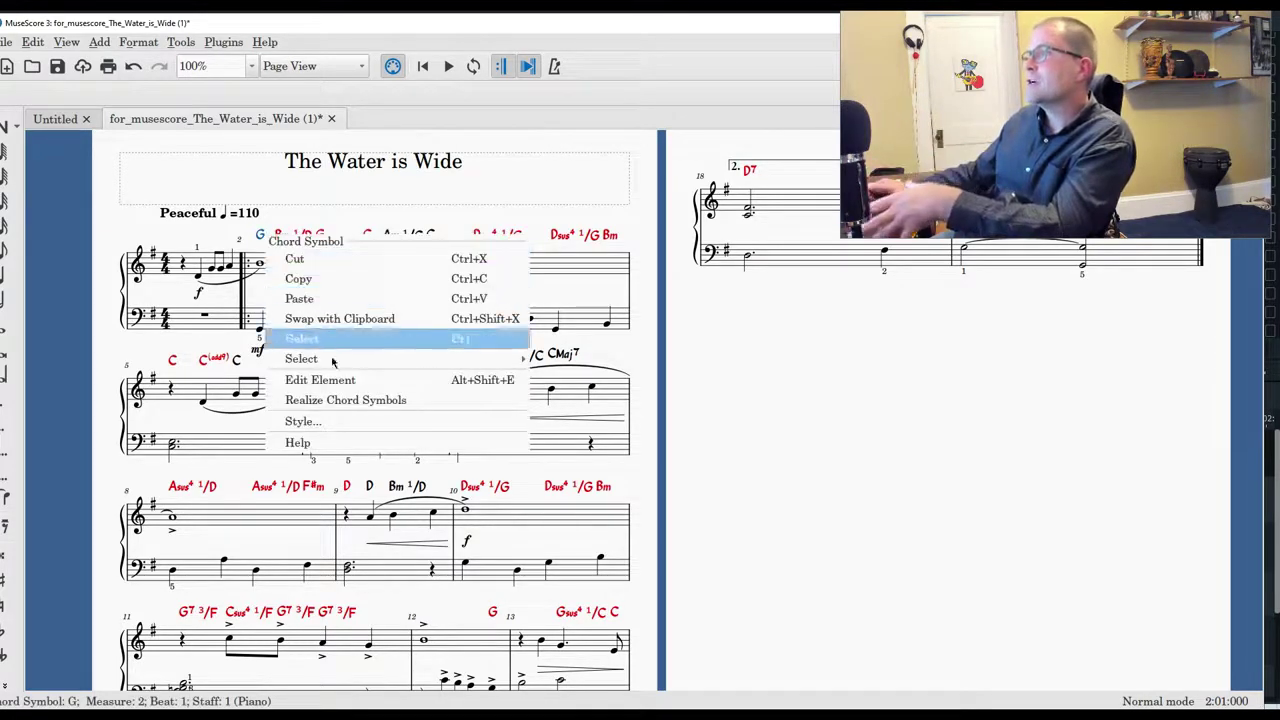
{"action": "mouse_move", "coordinate": [461, 358]}
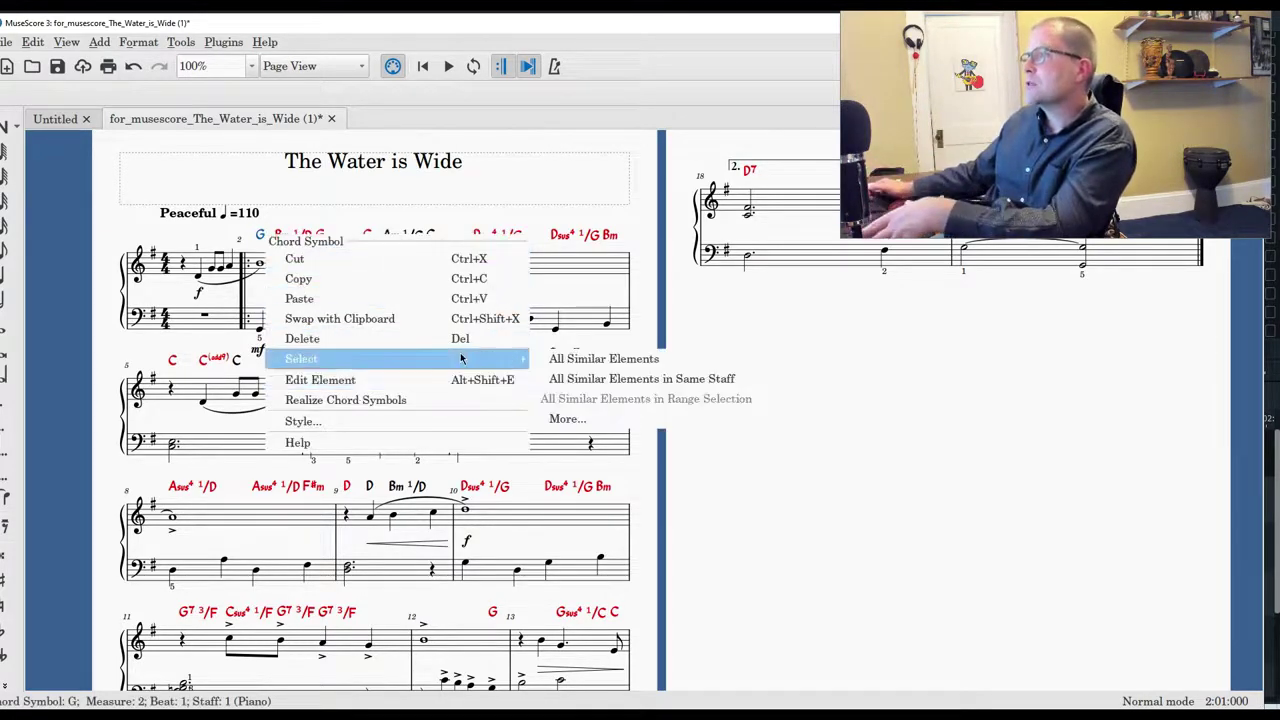
{"action": "left_click", "coordinate": [605, 359]}
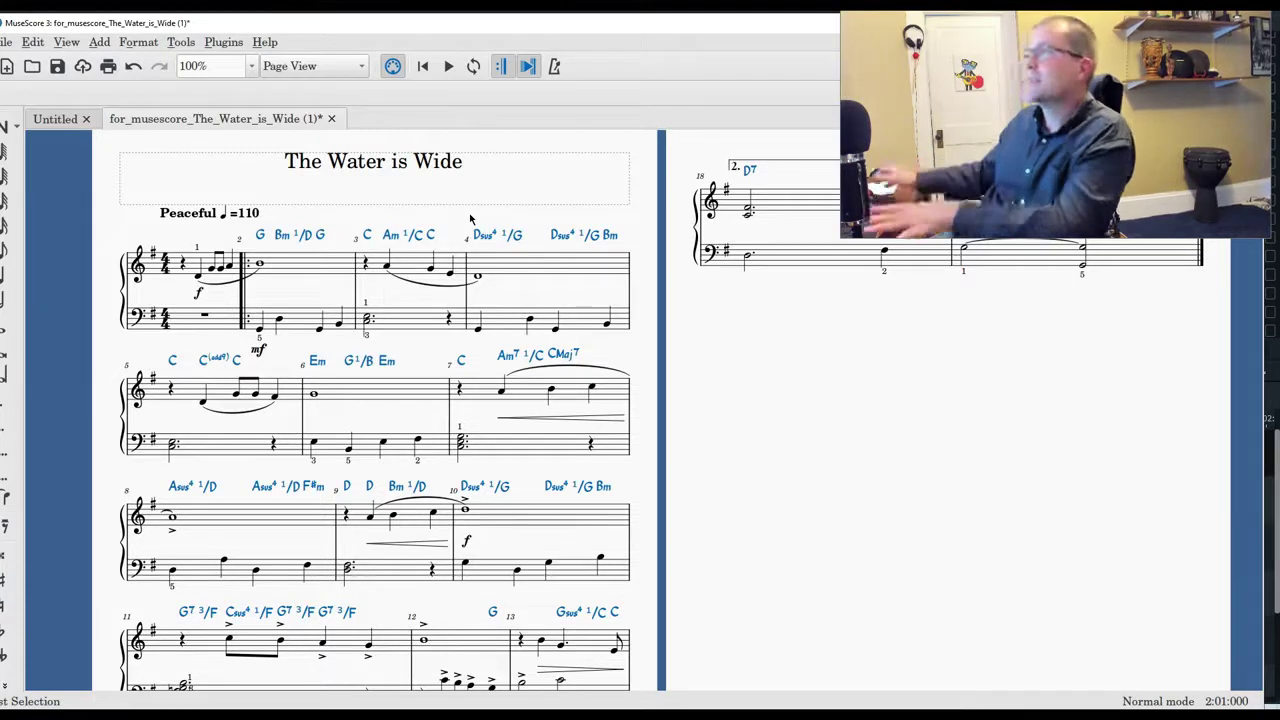
{"action": "key", "text": "Escape"}
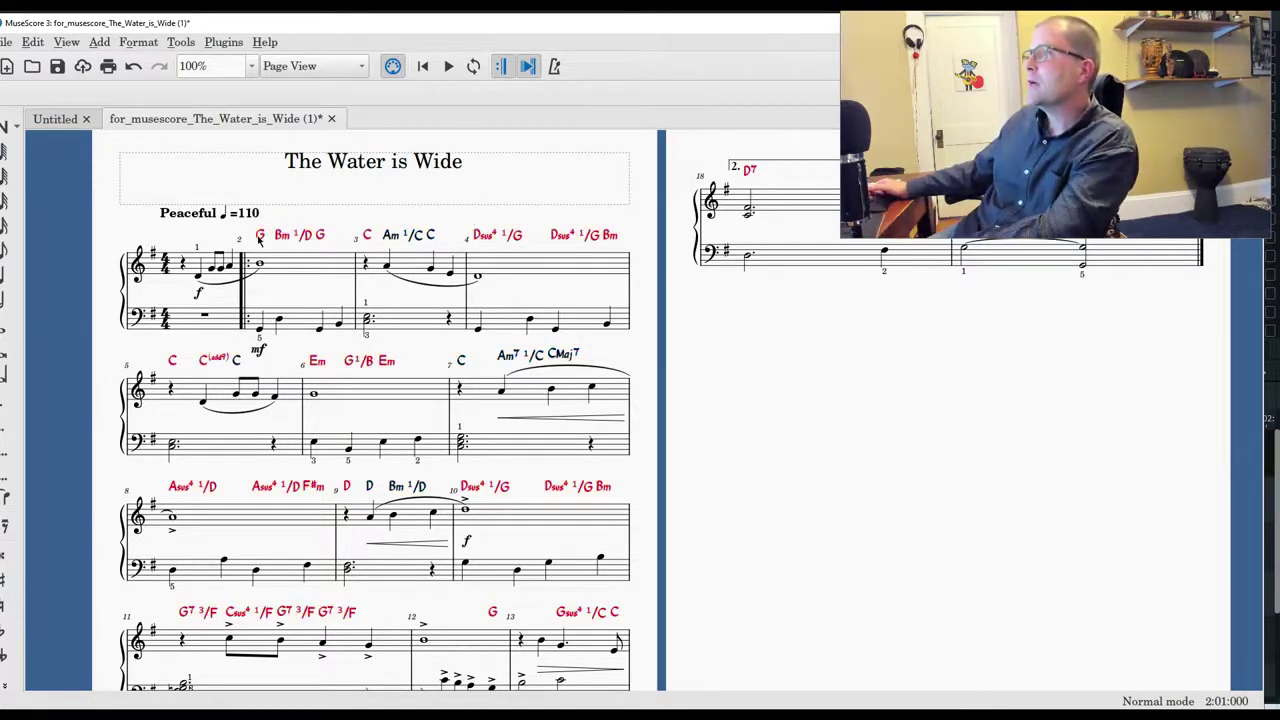
{"action": "left_click", "coordinate": [197, 281]}
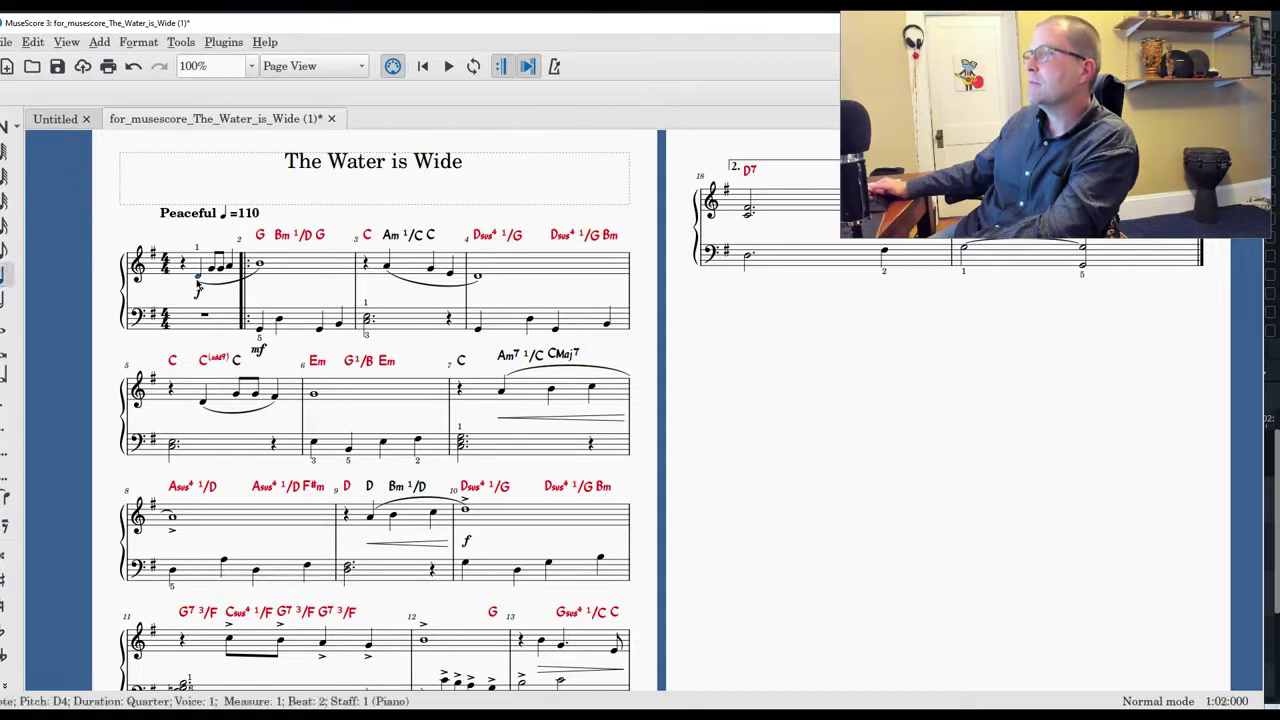
{"action": "key", "text": "space"}
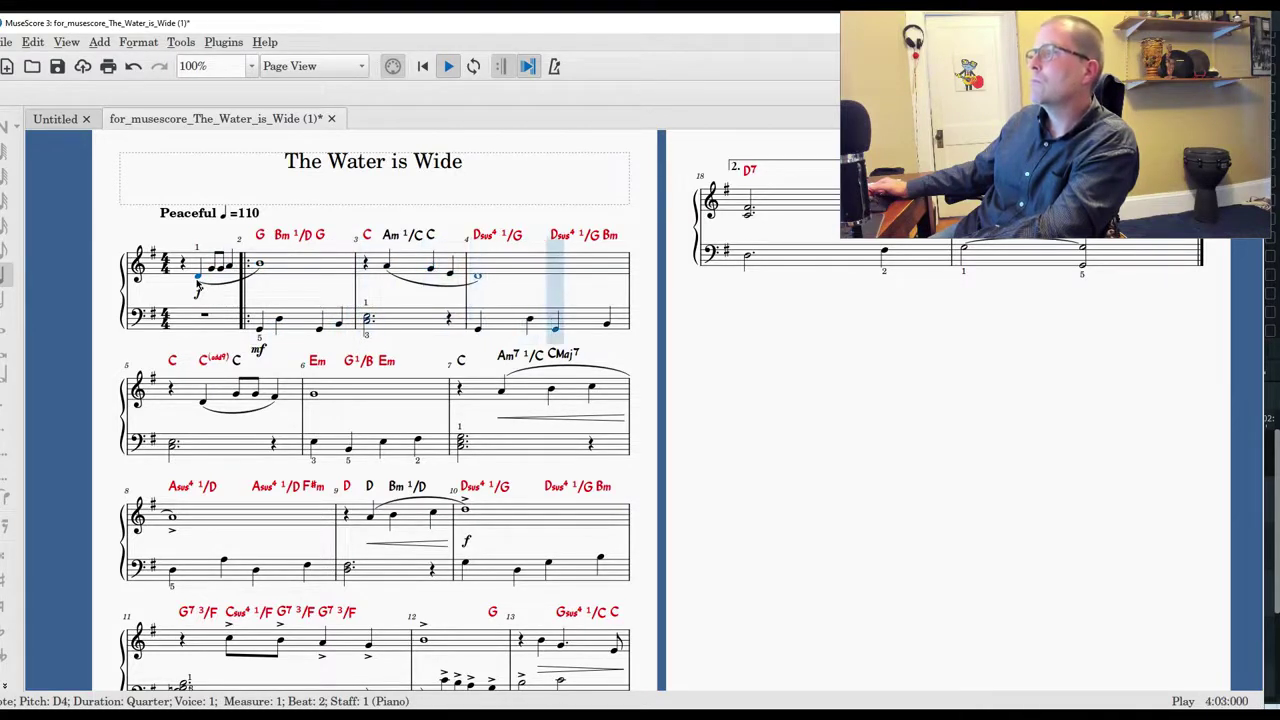
{"action": "key", "text": "space"}
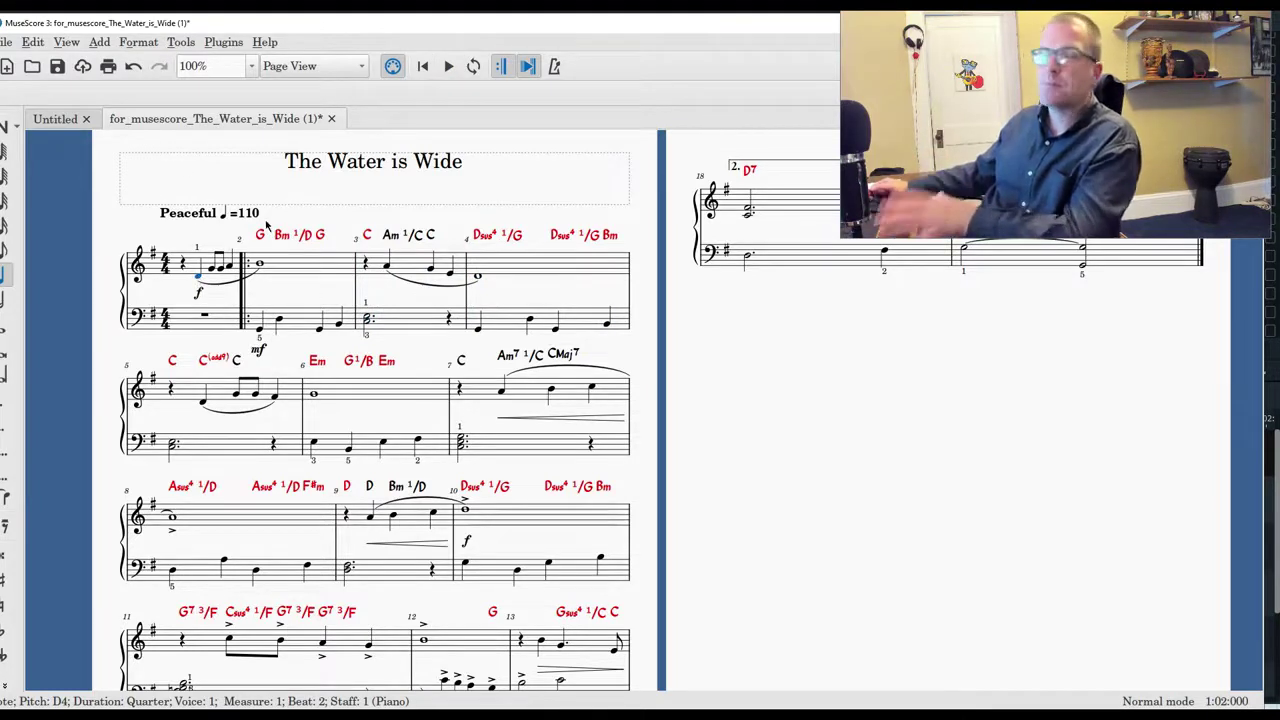
Review the Chord Symbols page of Format > Style, close it with OK, and clear the selection.
{"action": "left_click", "coordinate": [146, 44]}
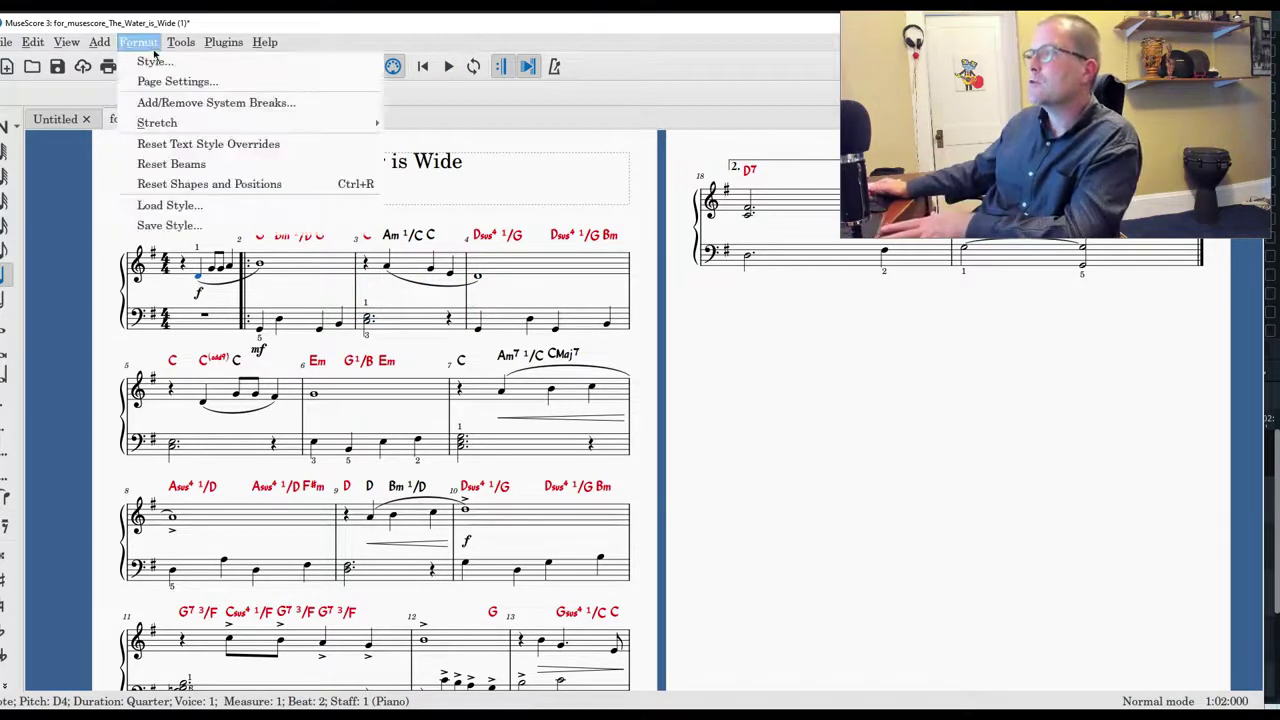
{"action": "left_click", "coordinate": [155, 61]}
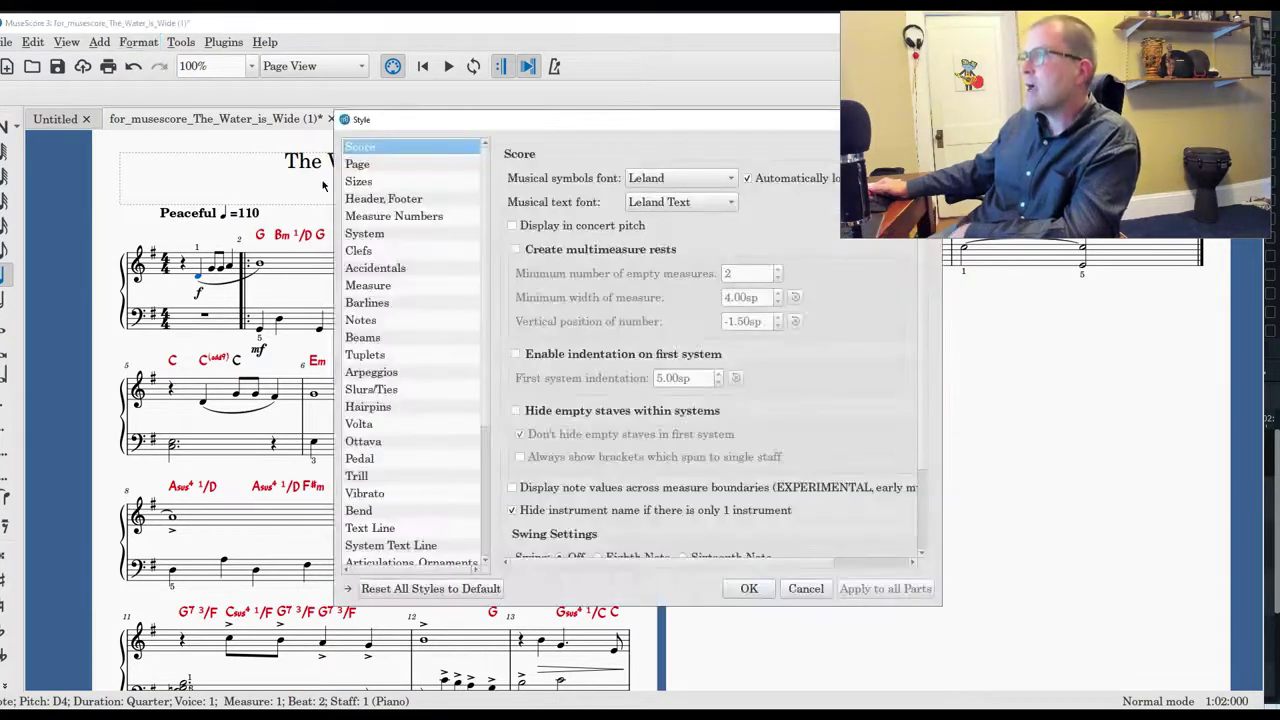
{"action": "scroll", "coordinate": [388, 428], "scroll_direction": "down", "scroll_amount": 2}
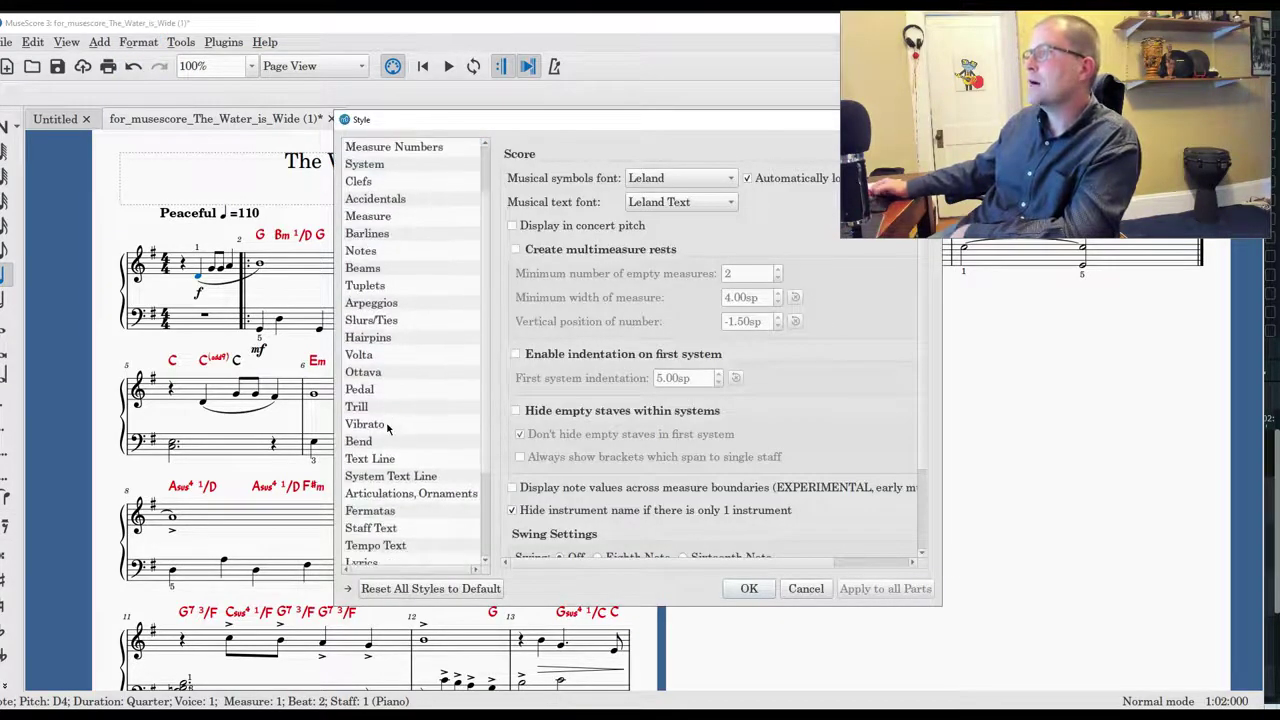
{"action": "scroll", "coordinate": [388, 428], "scroll_direction": "down", "scroll_amount": 5}
{"action": "left_click", "coordinate": [385, 510]}
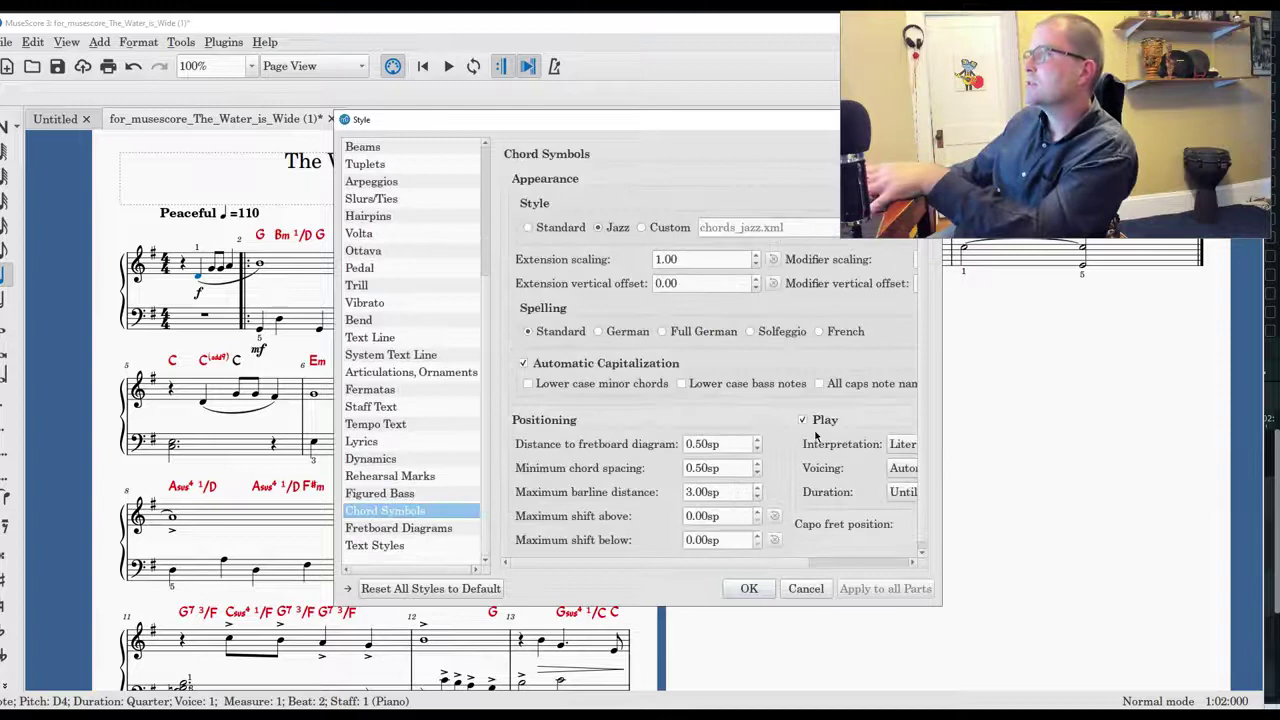
{"action": "left_click", "coordinate": [762, 588]}
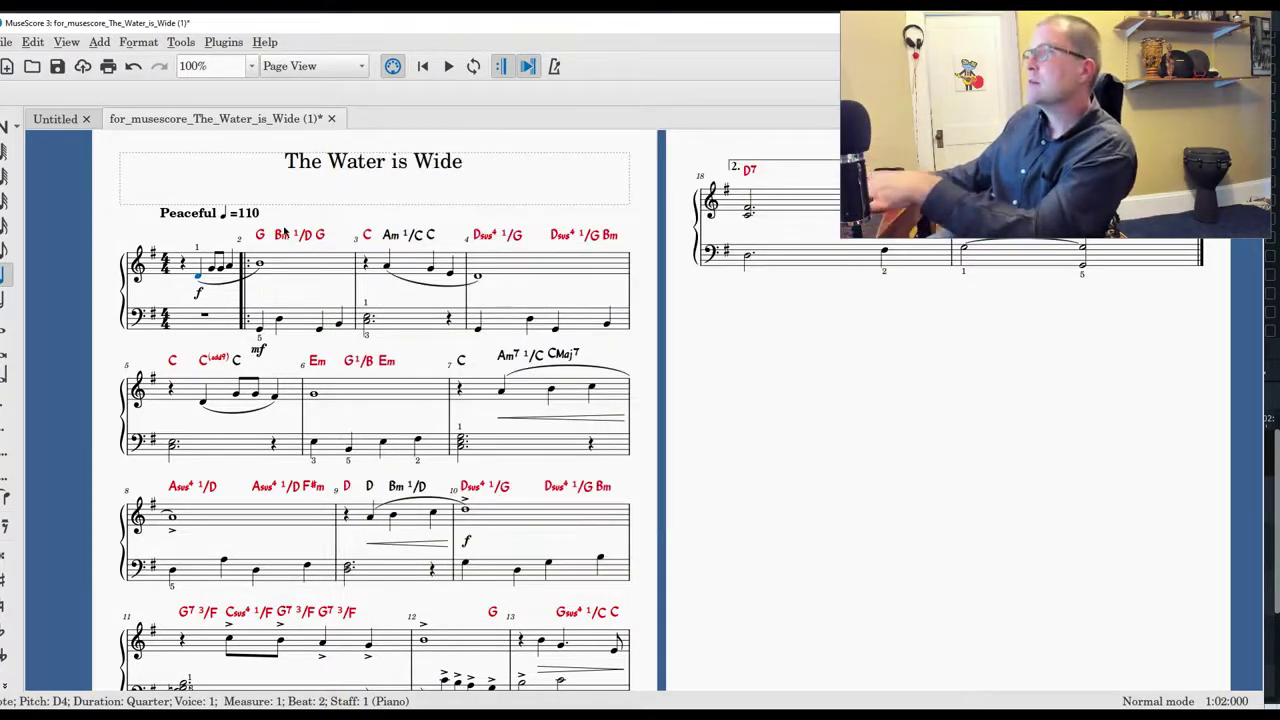
{"action": "key", "text": "Escape"}
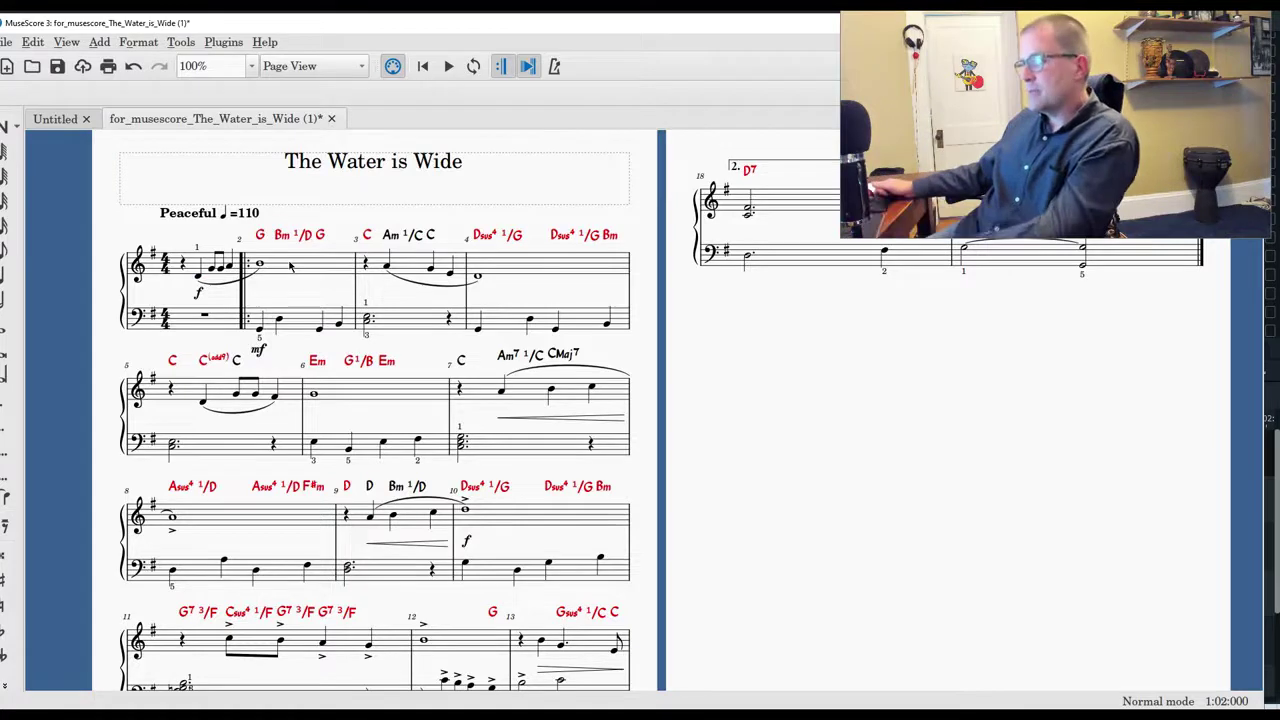
{"action": "key", "text": "ctrl+z"}
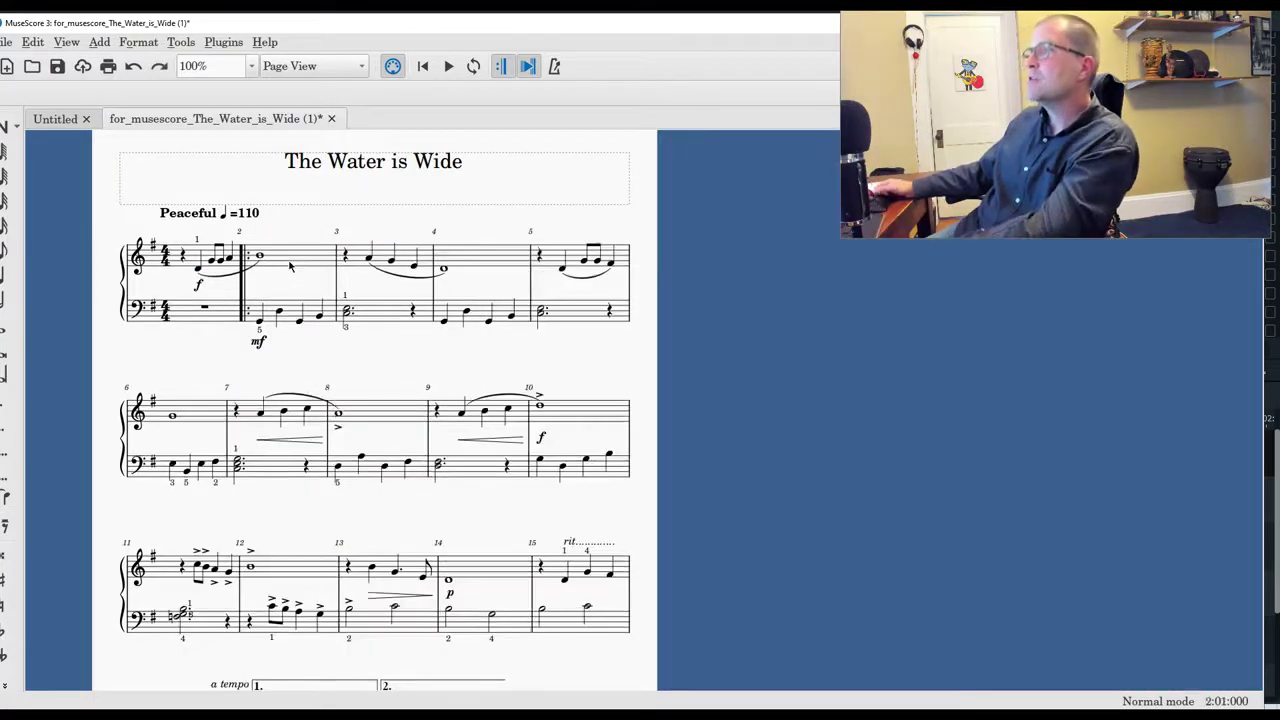
{"action": "left_click", "coordinate": [223, 42]}
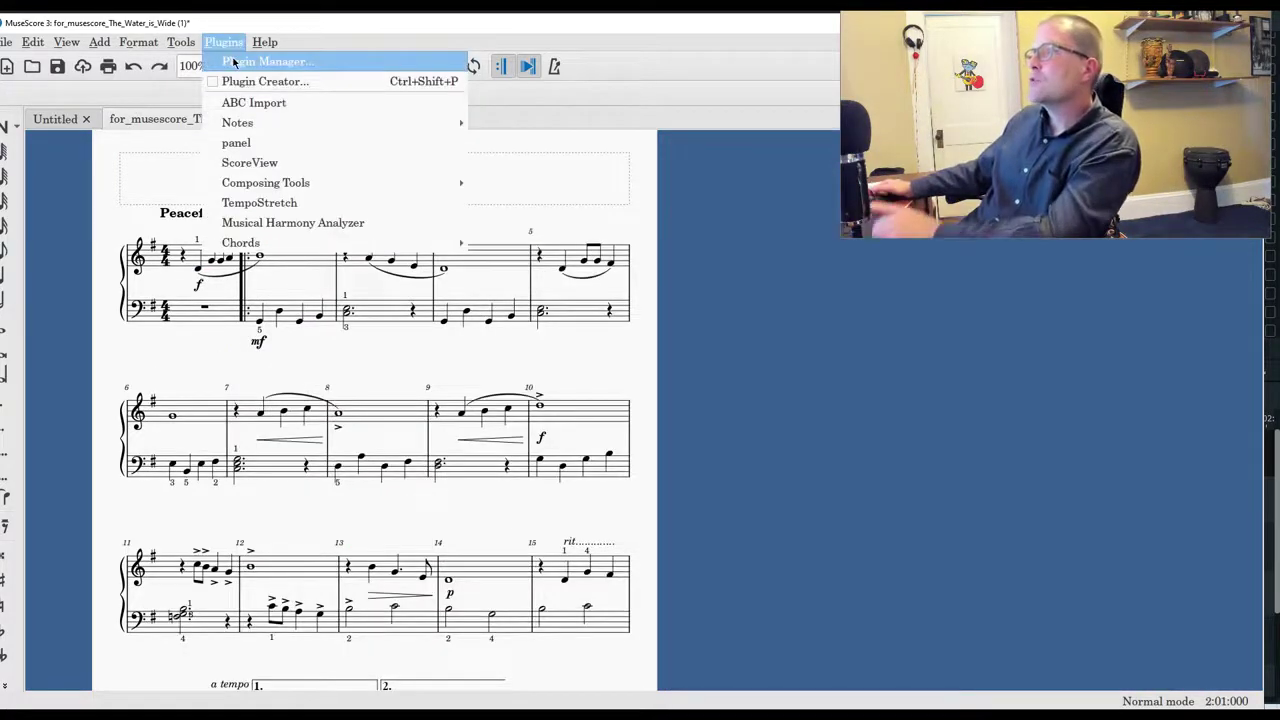
{"action": "mouse_move", "coordinate": [360, 240]}
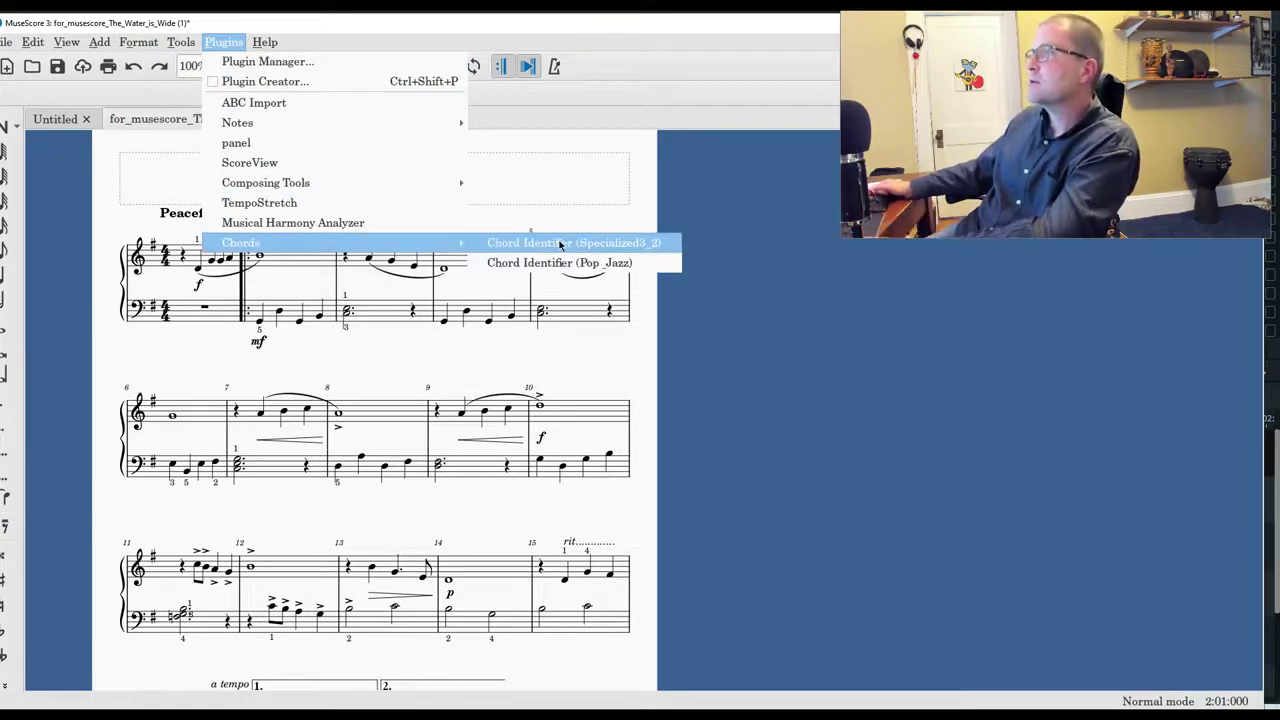
{"action": "left_click", "coordinate": [571, 263]}
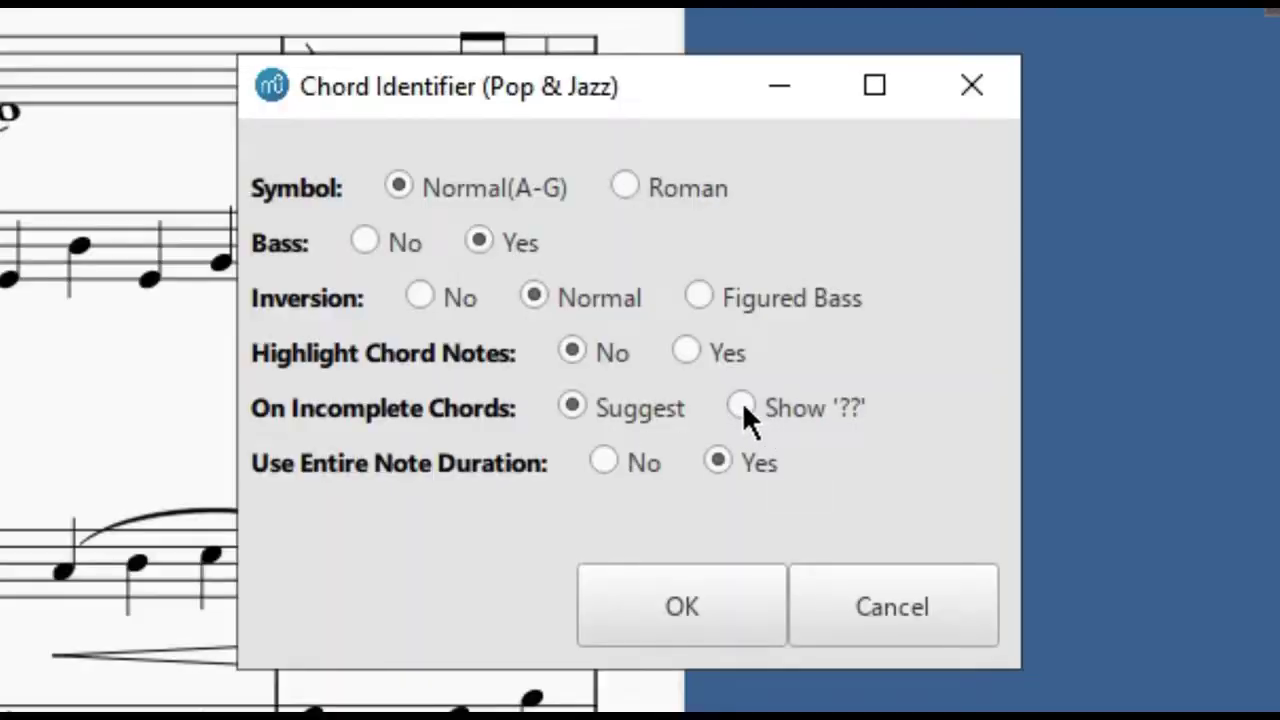
{"action": "left_click", "coordinate": [741, 406]}
{"action": "left_click", "coordinate": [682, 606]}
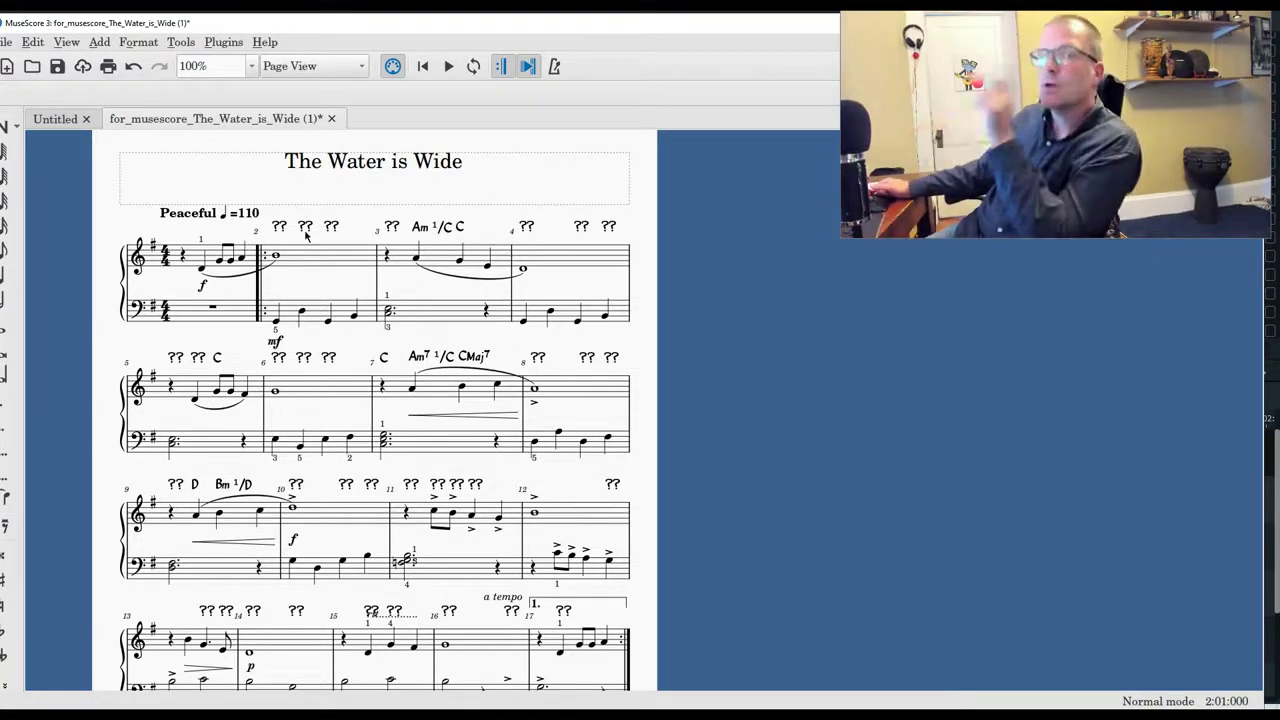
{"action": "key", "text": "ctrl+z"}
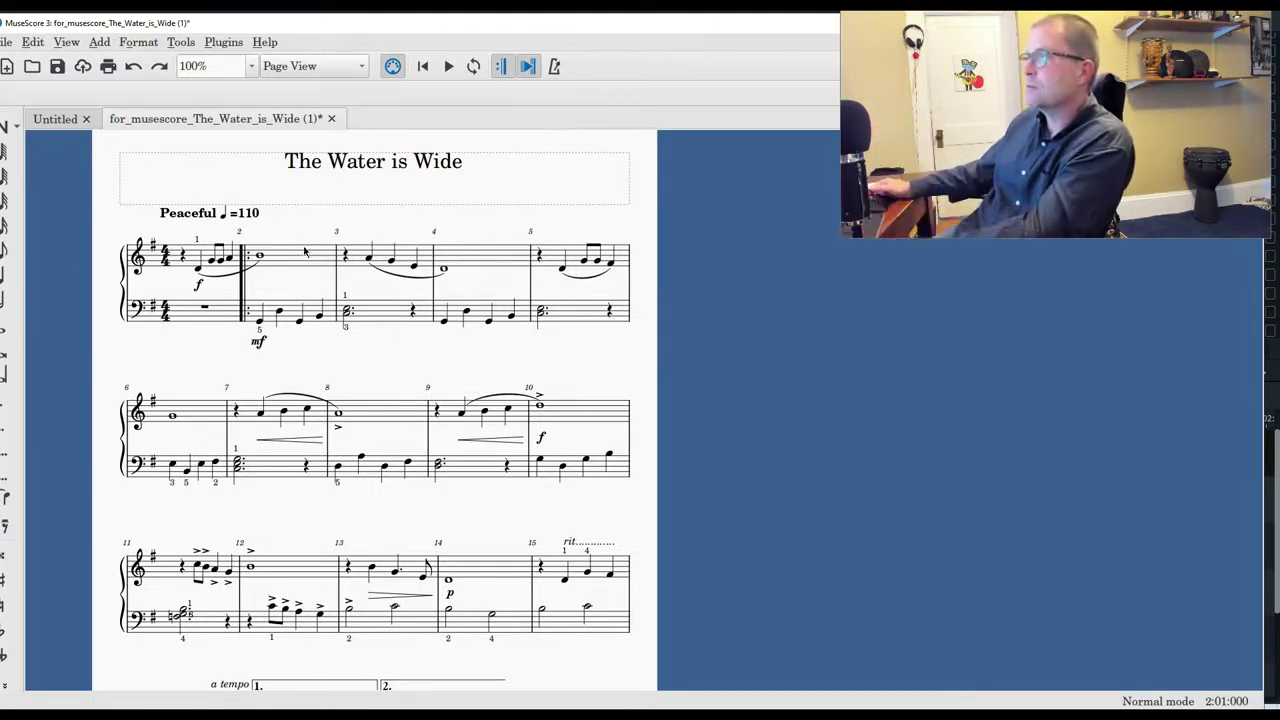
Run Chord Identifier (Specialized3_2) with default settings on measures 2–4 of both staves.
{"action": "left_click", "coordinate": [306, 260]}
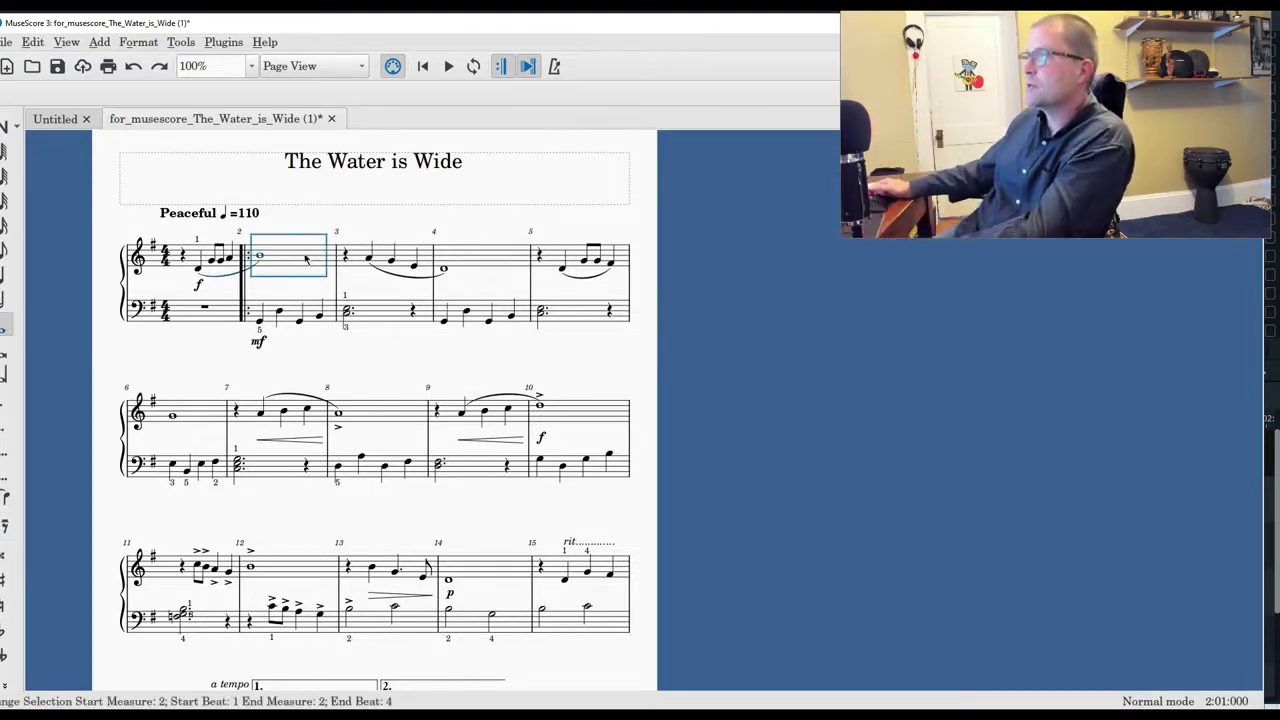
{"action": "left_click", "coordinate": [476, 314], "text": "shift"}
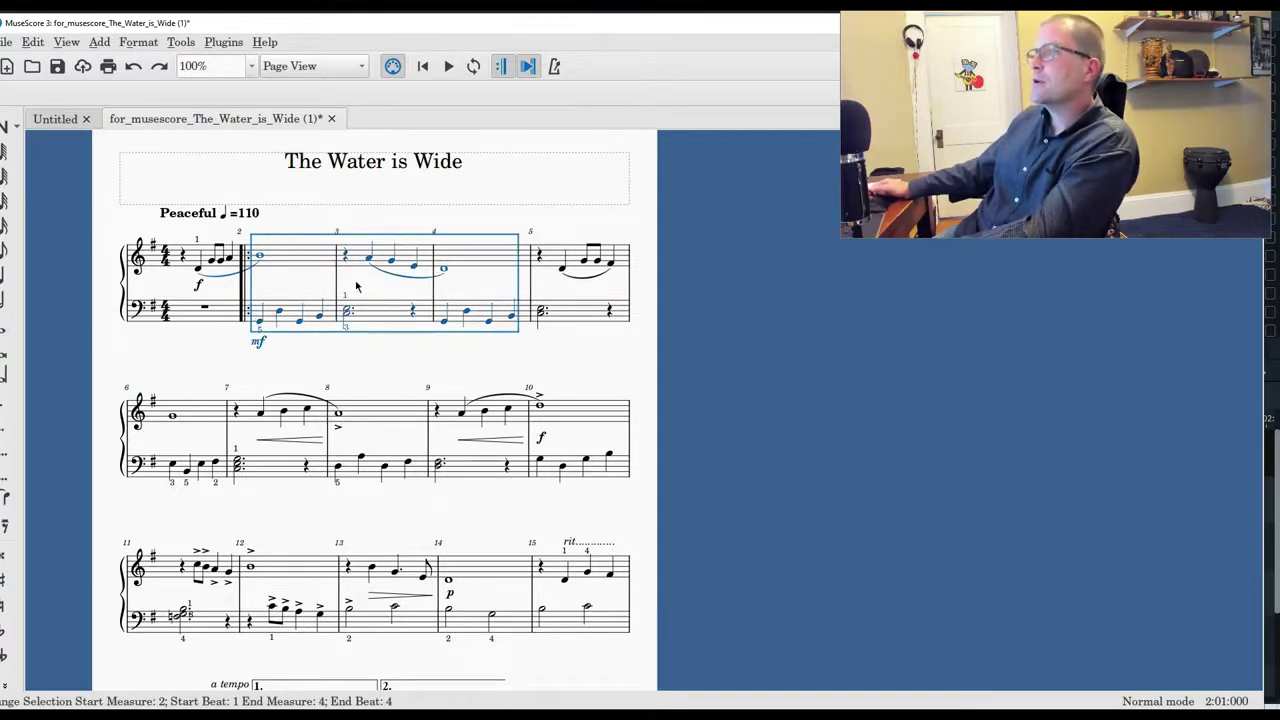
{"action": "left_click", "coordinate": [218, 44]}
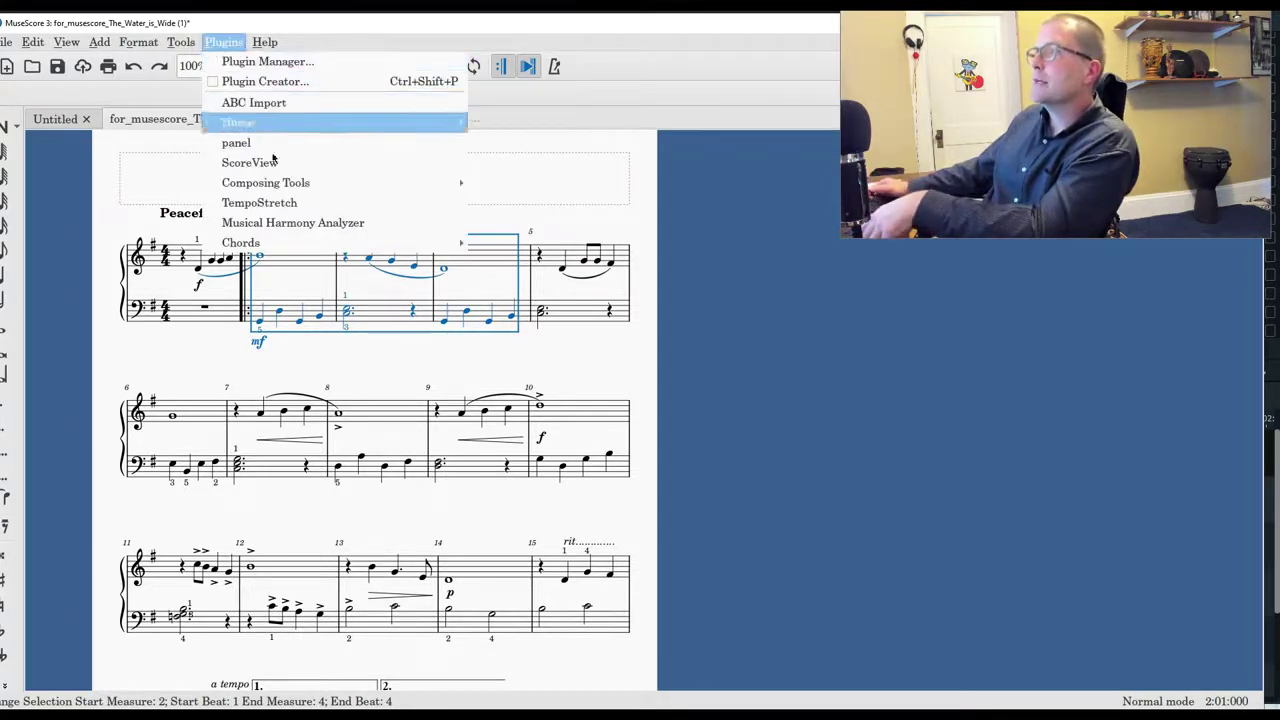
{"action": "mouse_move", "coordinate": [288, 251]}
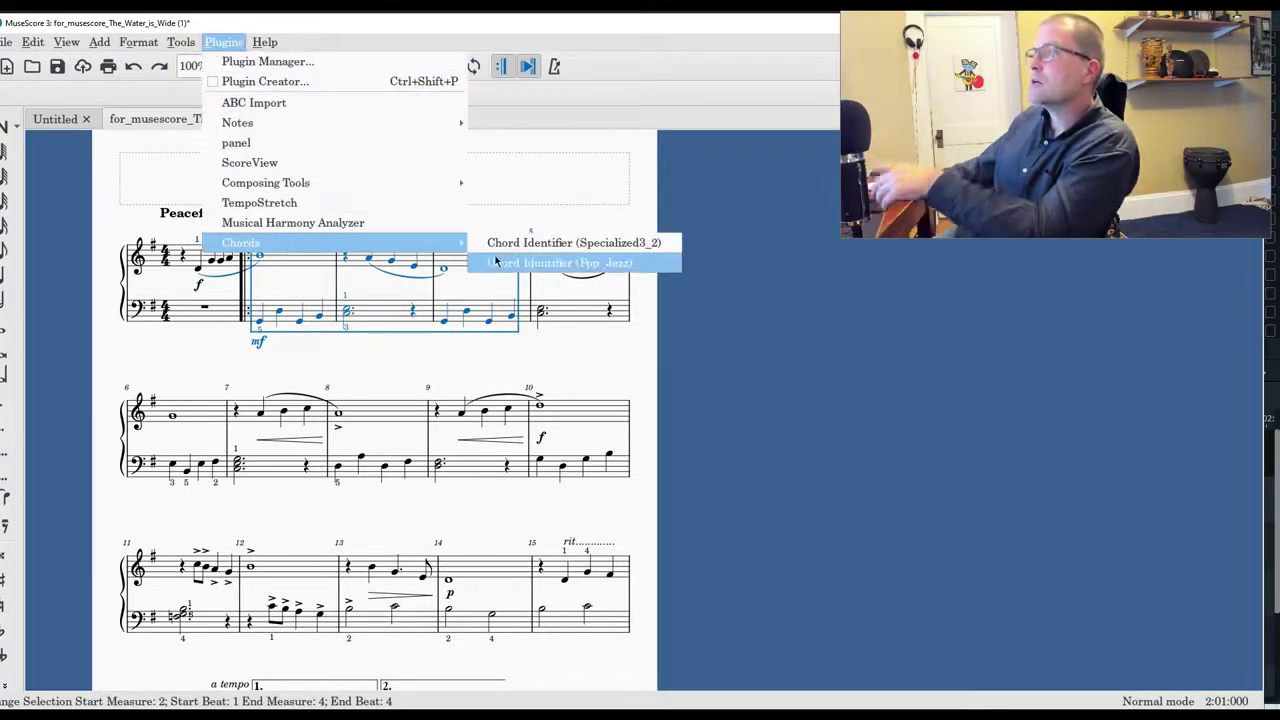
{"action": "left_click", "coordinate": [529, 248]}
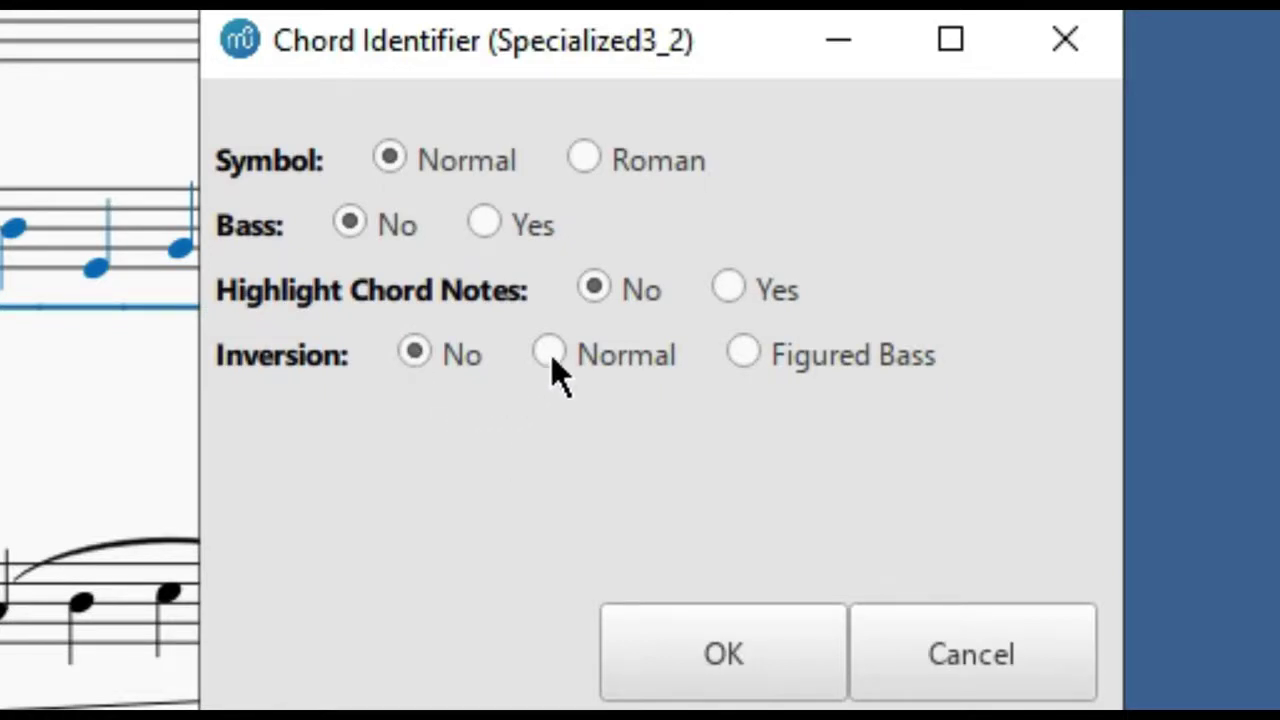
{"action": "left_click", "coordinate": [735, 664]}
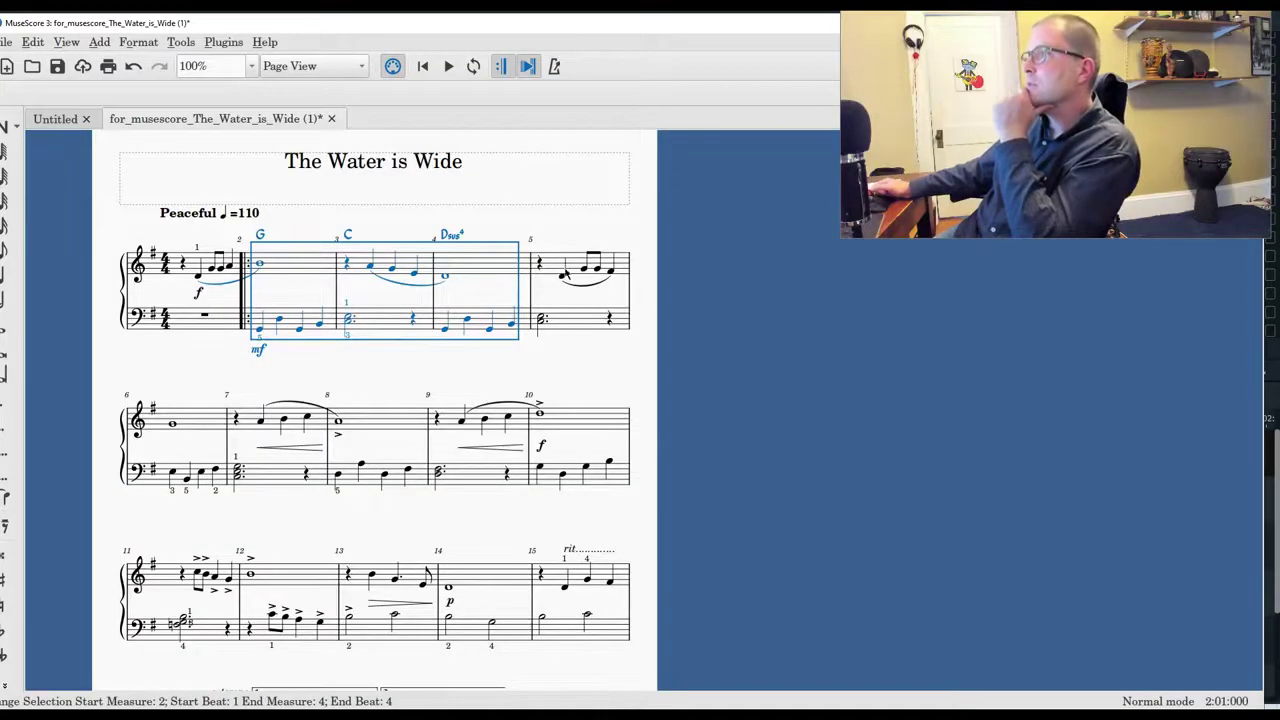
Play back from the new G chord in measure 2 to hear the added chords.
{"action": "left_click", "coordinate": [261, 236]}
{"action": "key", "text": "space"}
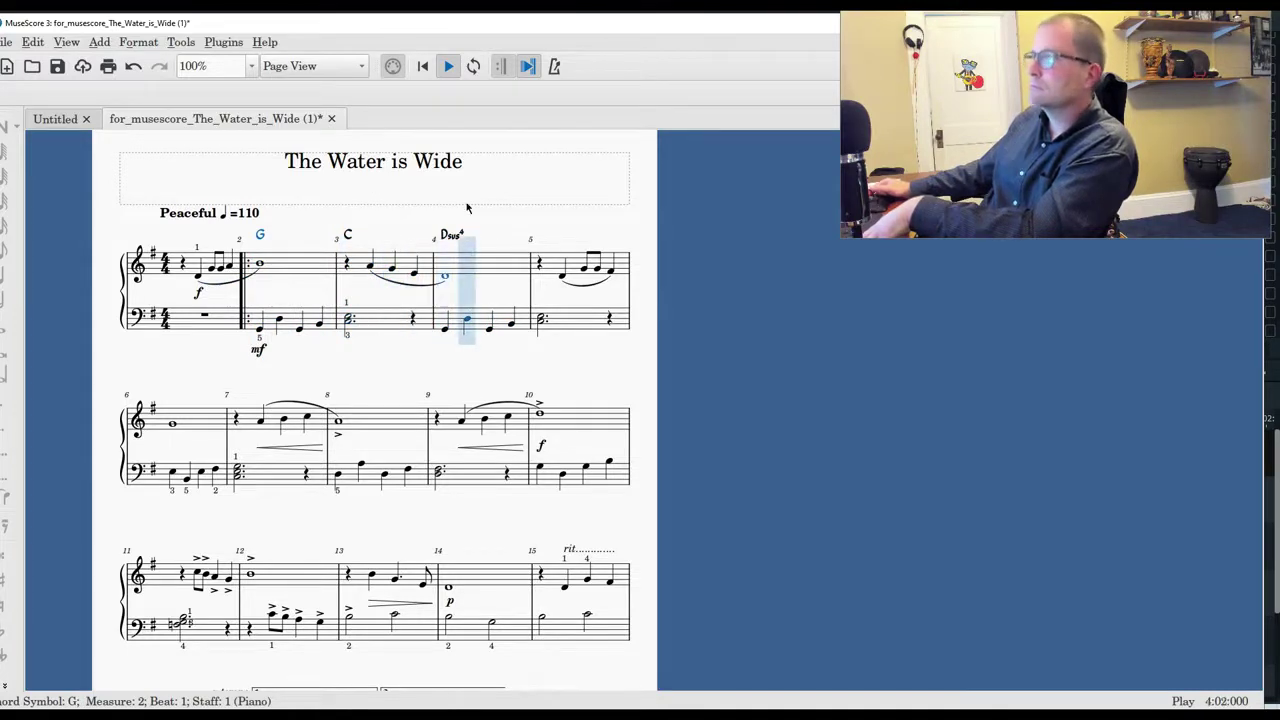
{"action": "key", "text": "space"}
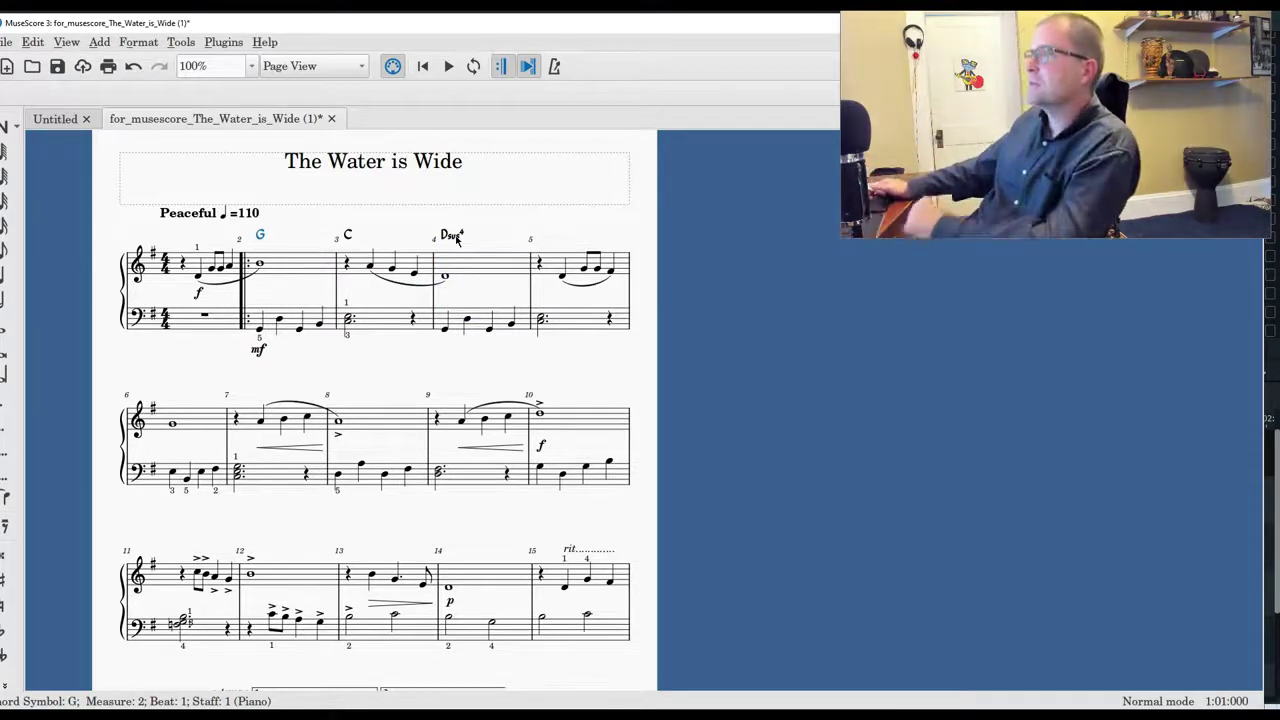
Undo the trial chords and run Chord Identifier (Pop_Jazz) on the whole score.
{"action": "key", "text": "ctrl+z"}
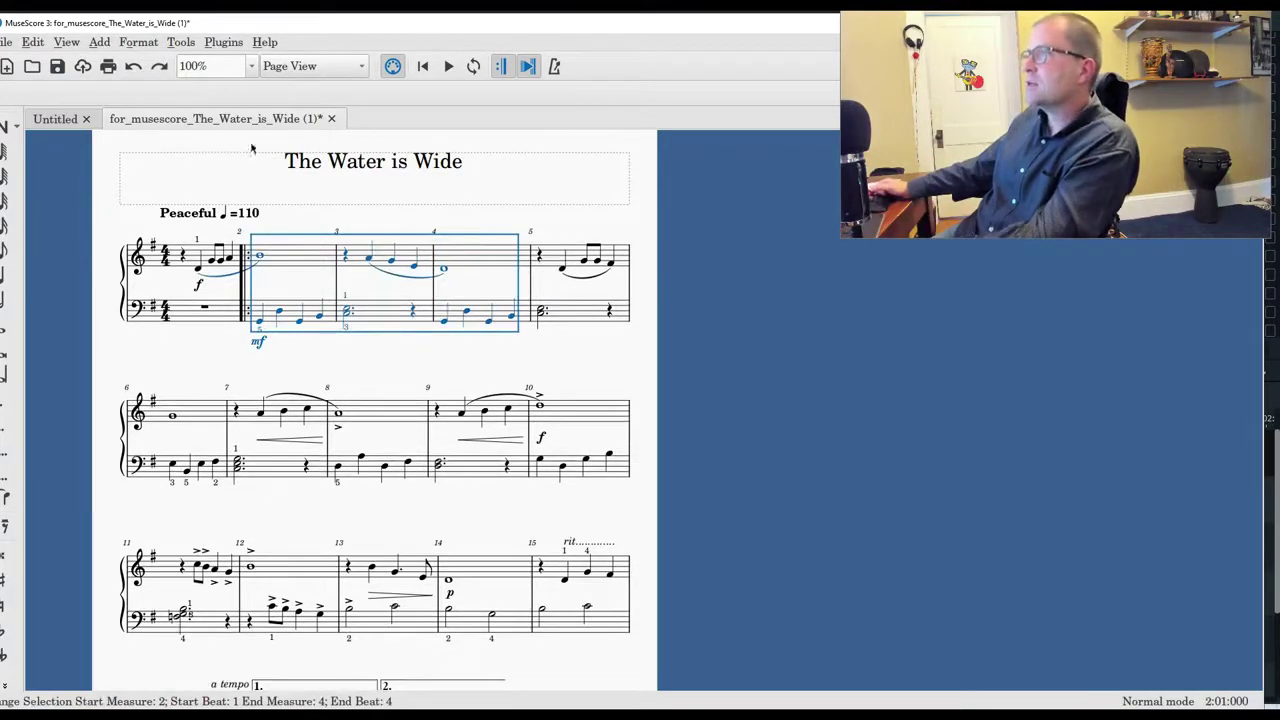
{"action": "left_click", "coordinate": [296, 224]}
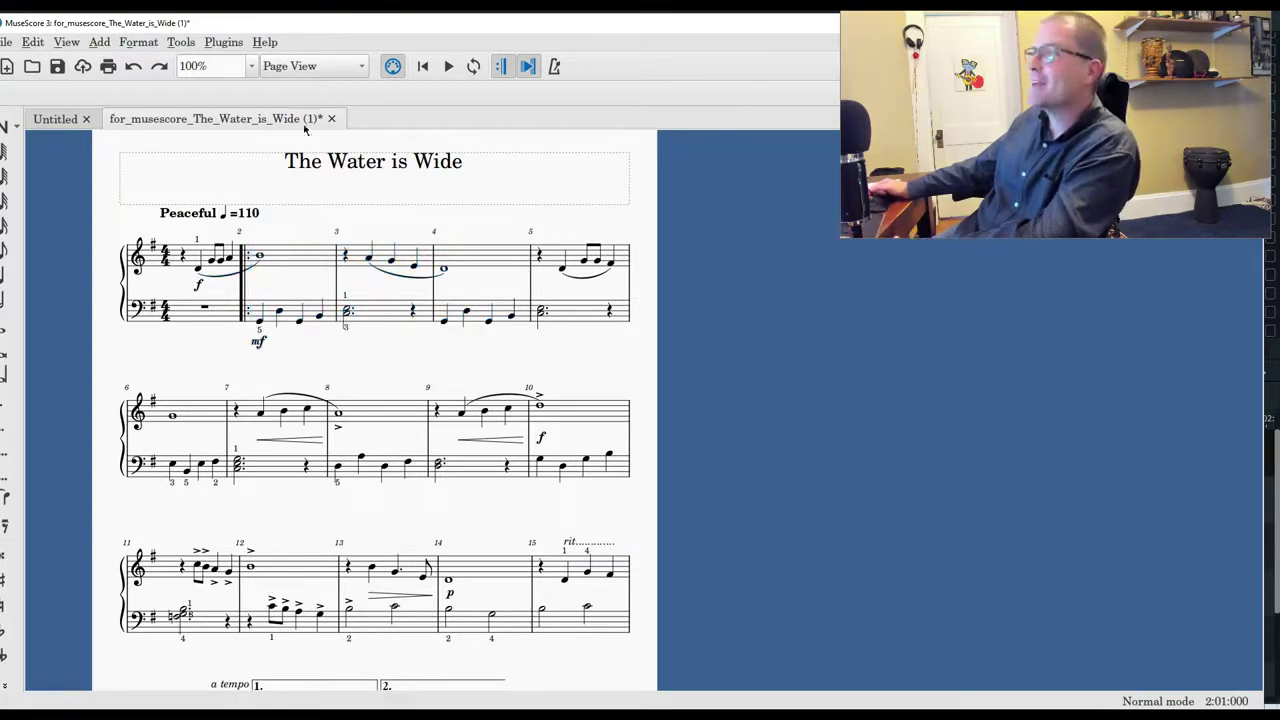
{"action": "left_click", "coordinate": [226, 44]}
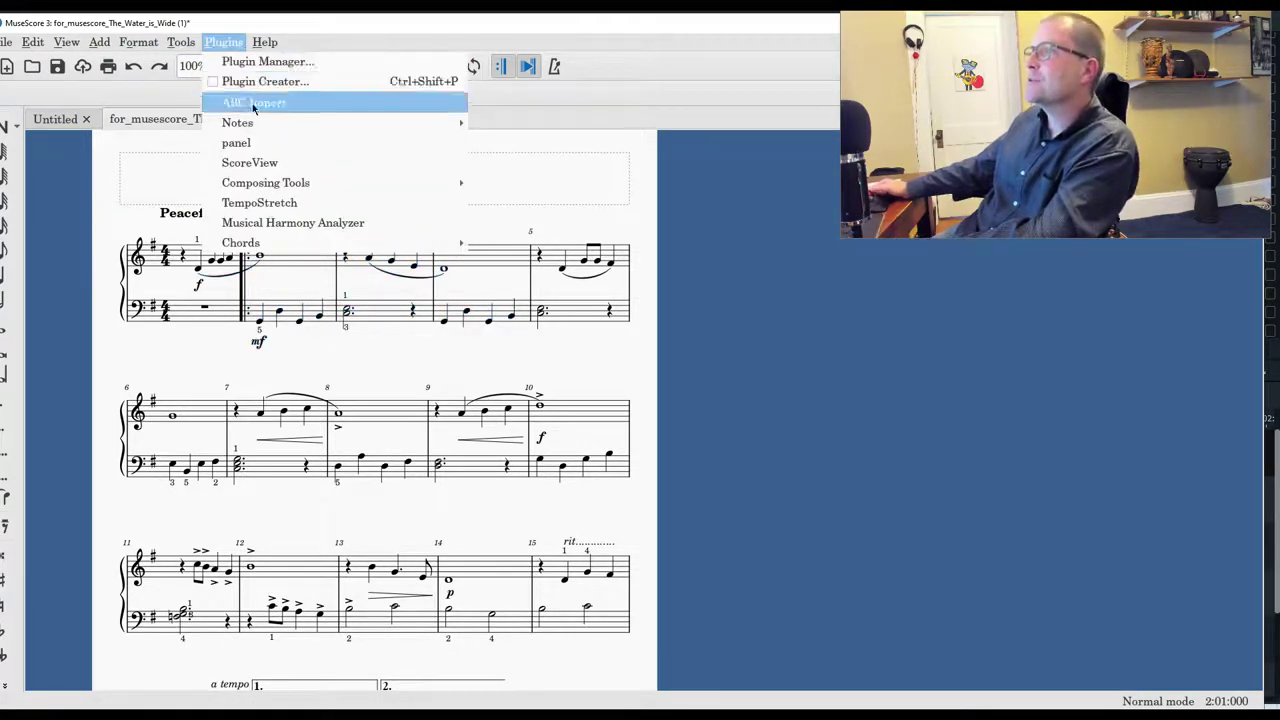
{"action": "mouse_move", "coordinate": [343, 252]}
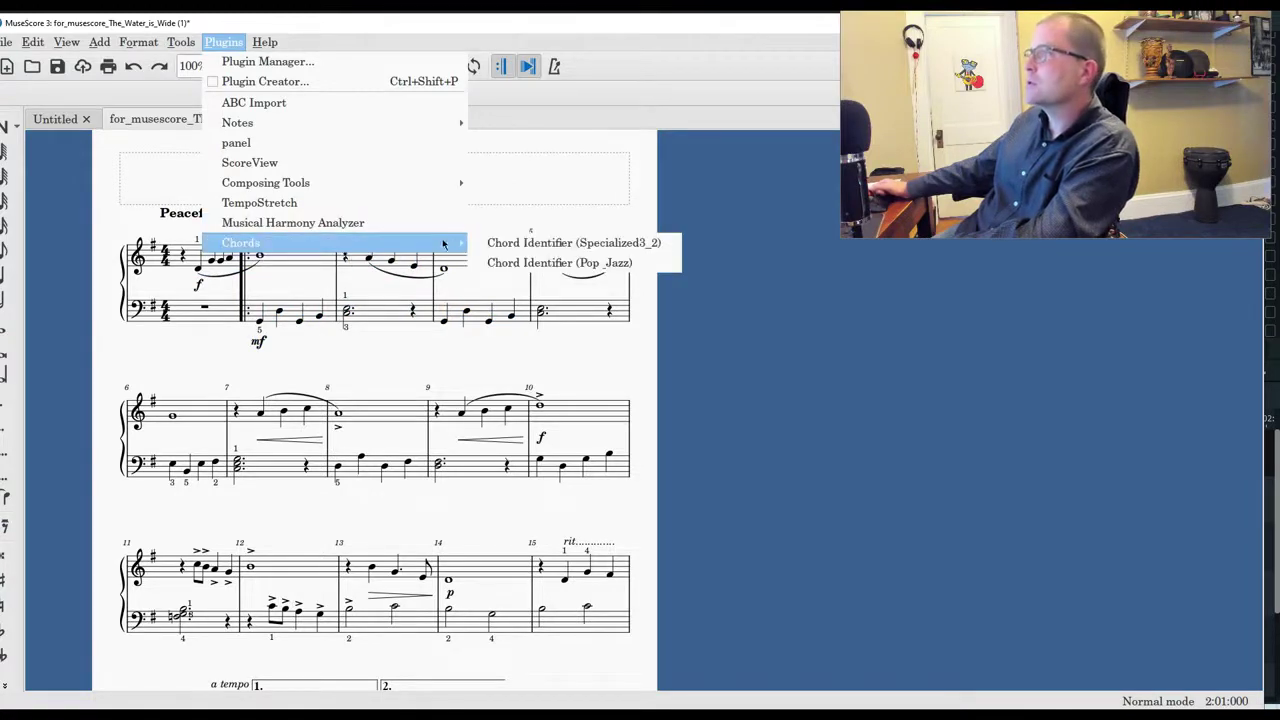
{"action": "left_click", "coordinate": [578, 248]}
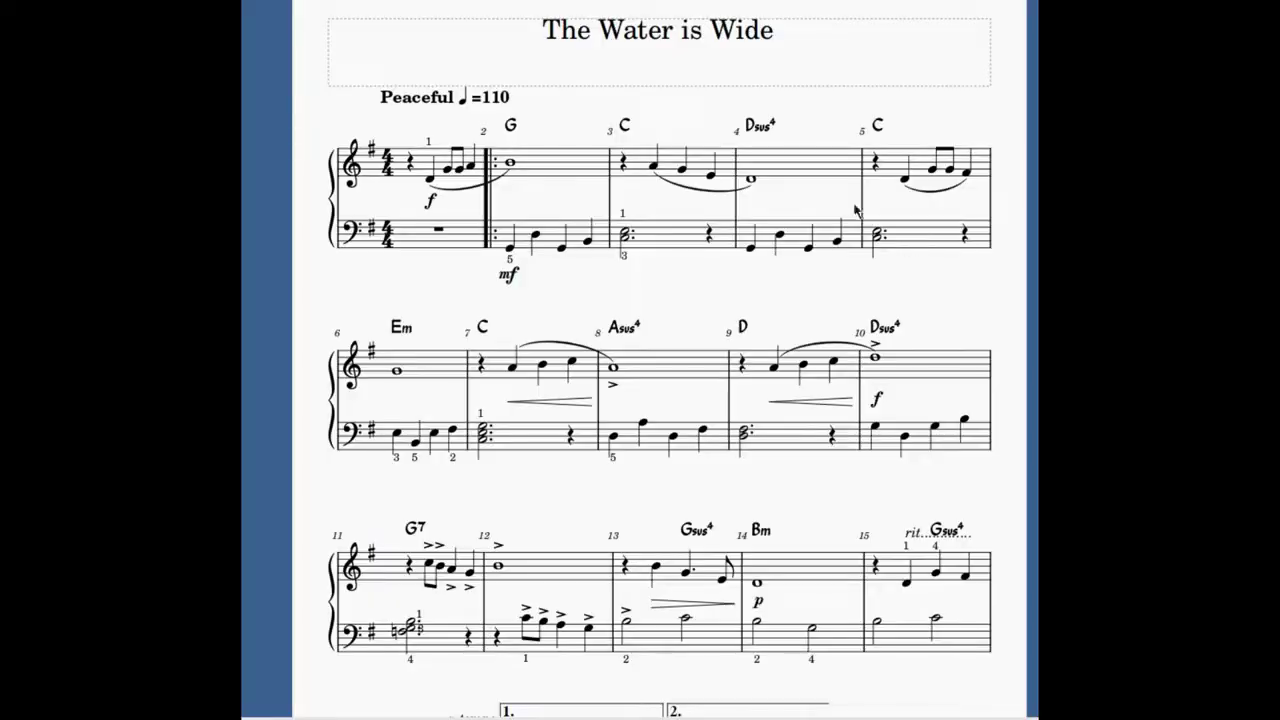
{"action": "scroll", "coordinate": [850, 207], "scroll_direction": "down", "scroll_amount": 5}
{"action": "scroll", "coordinate": [850, 207], "scroll_direction": "up", "scroll_amount": 5}
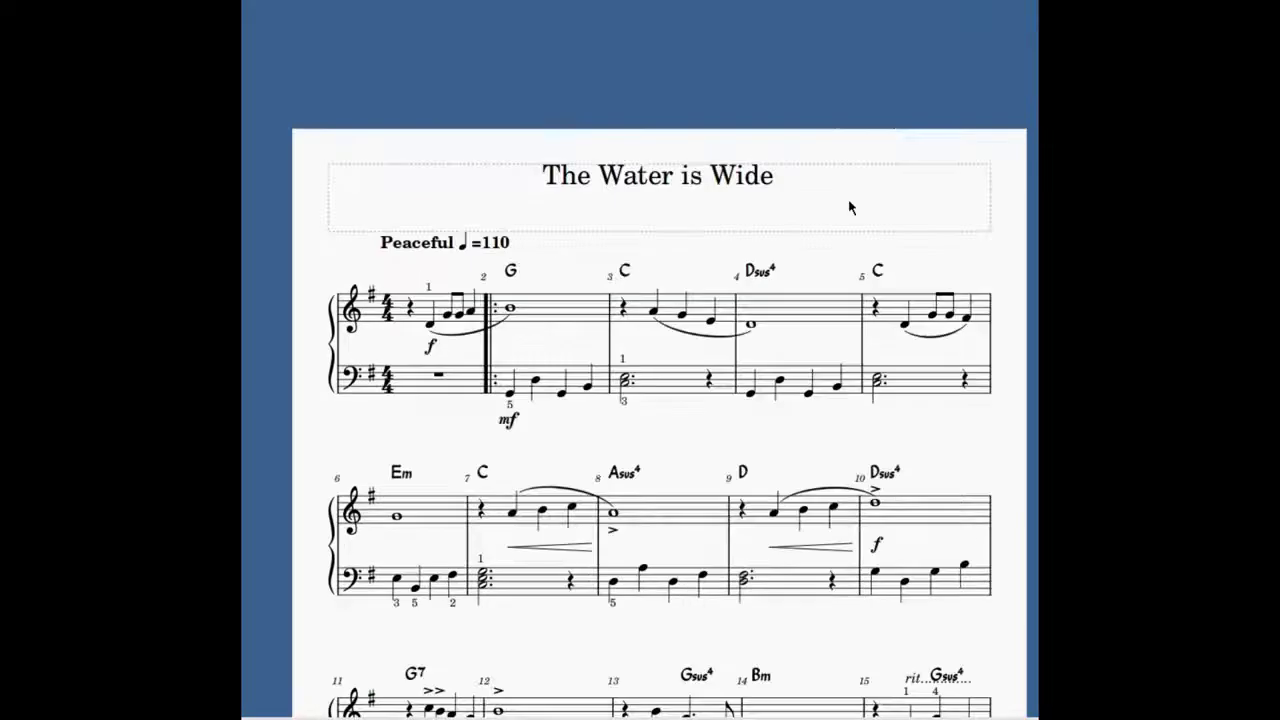
{"action": "scroll", "coordinate": [667, 283], "scroll_direction": "down", "scroll_amount": 3}
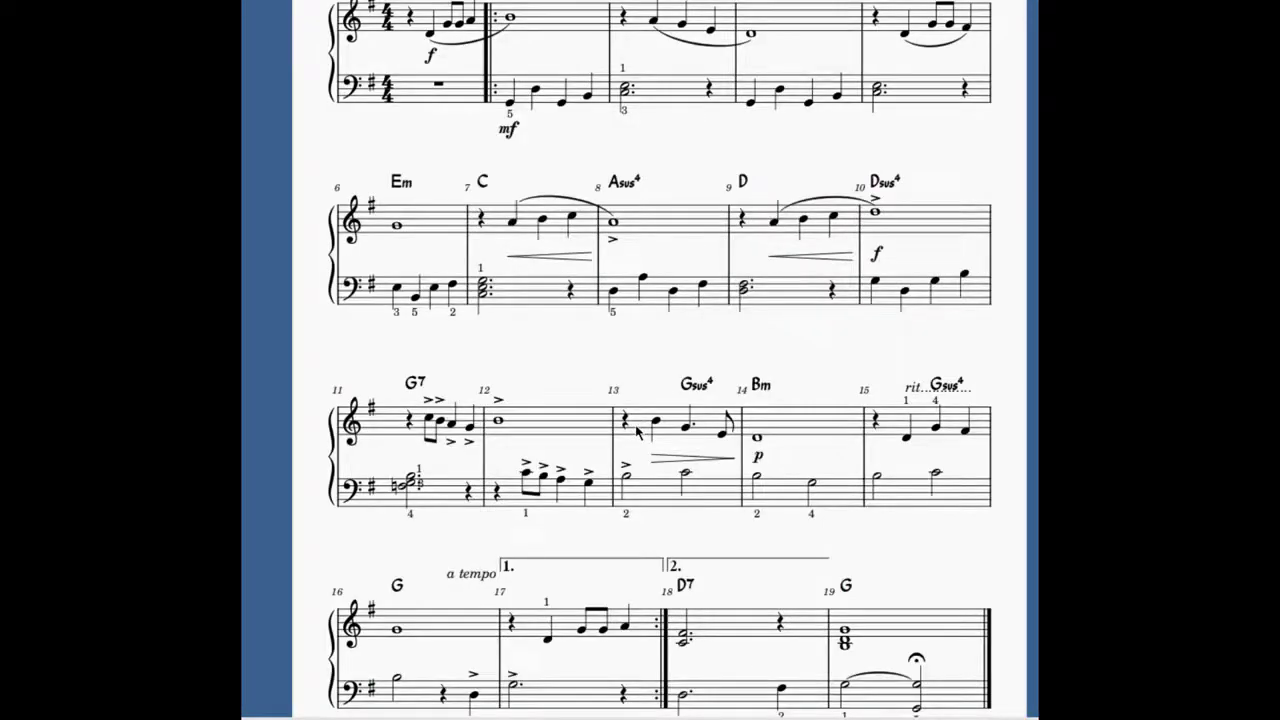
Select measure 13 and play it to hear the Gsus4 chord.
{"action": "left_click", "coordinate": [637, 430]}
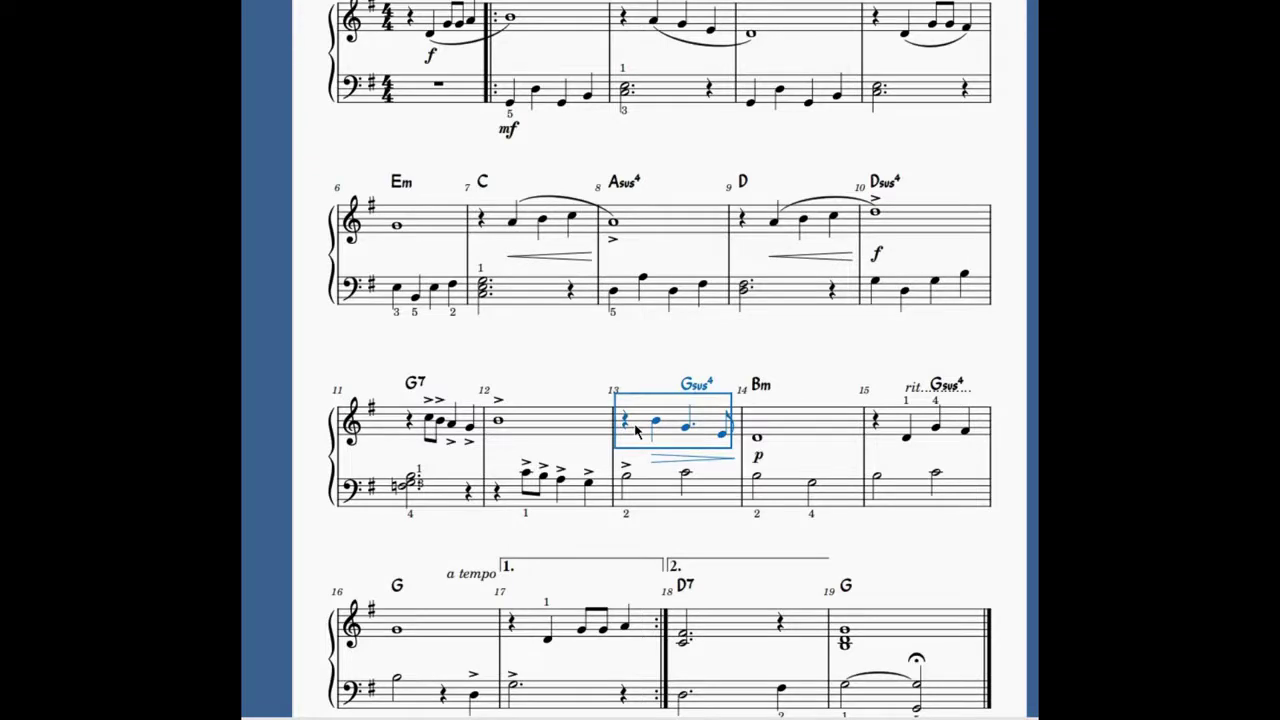
{"action": "key", "text": "space"}
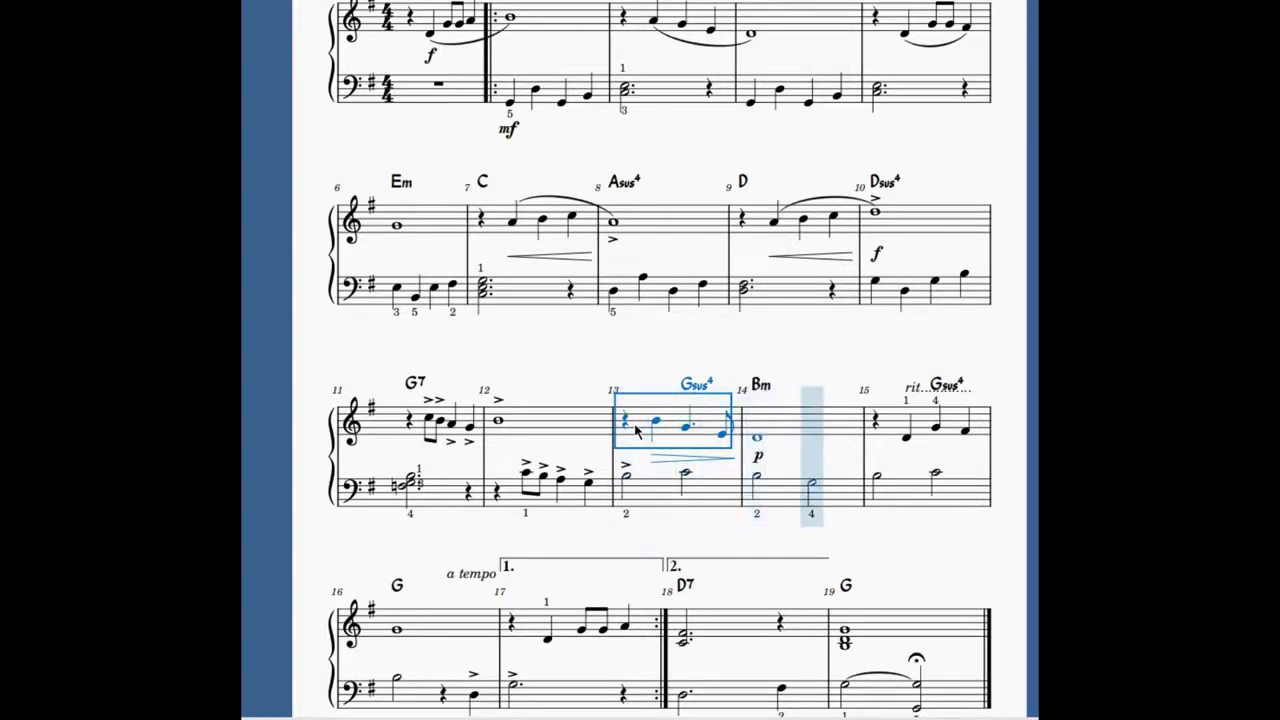
{"action": "scroll", "coordinate": [750, 390], "scroll_direction": "up", "scroll_amount": 5}
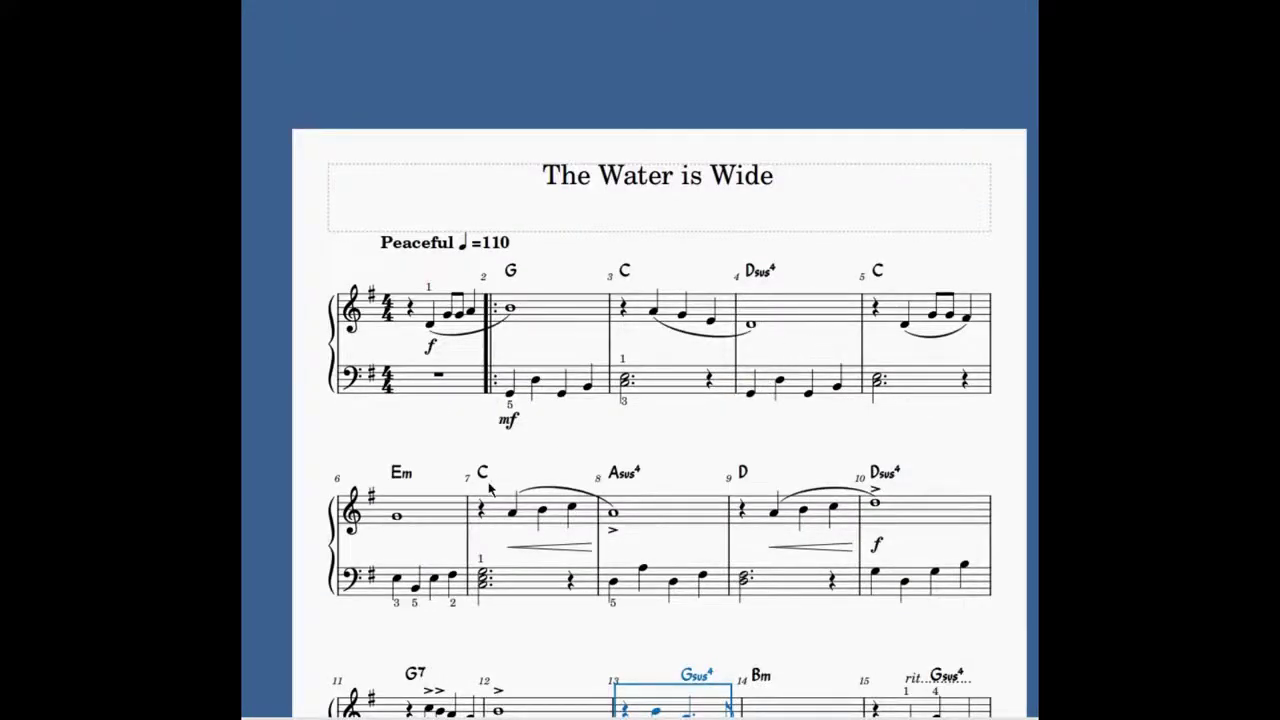
Retype measure 4's Dsus4 chord symbol as G, then play from measure 2 to check.
{"action": "double_click", "coordinate": [769, 280]}
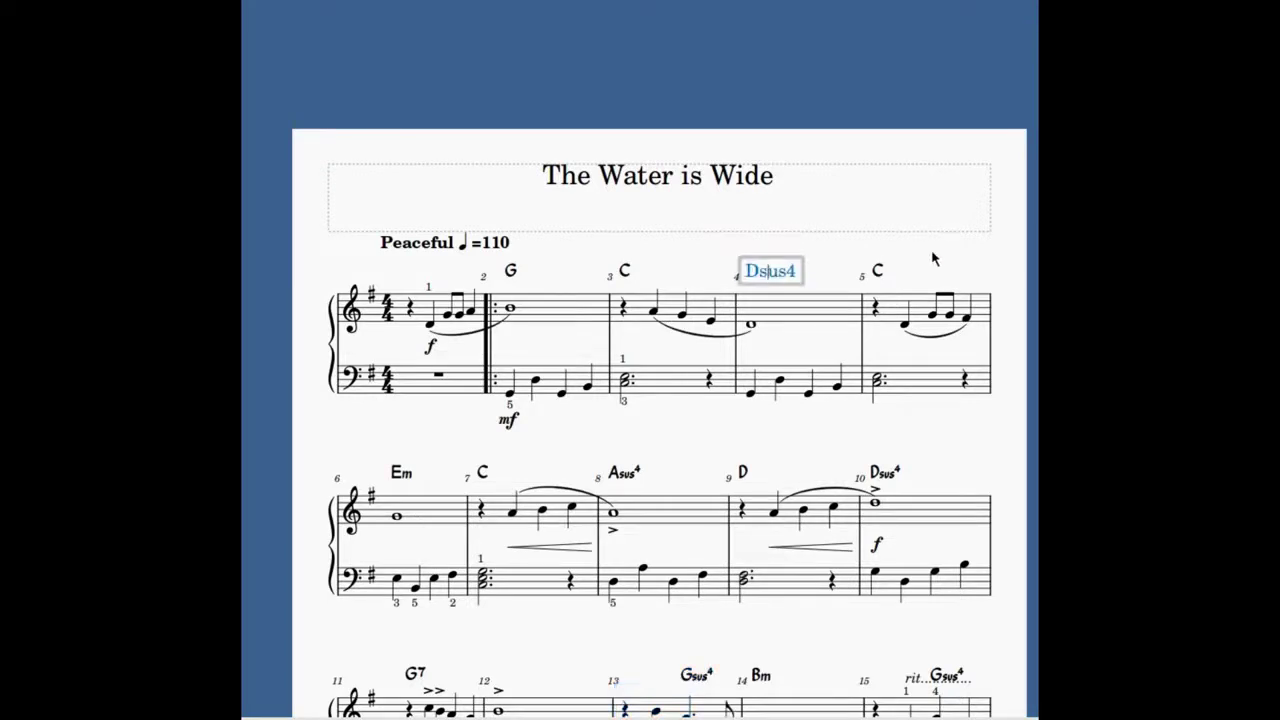
{"action": "key", "text": "ctrl+a"}
{"action": "type", "text": "g"}
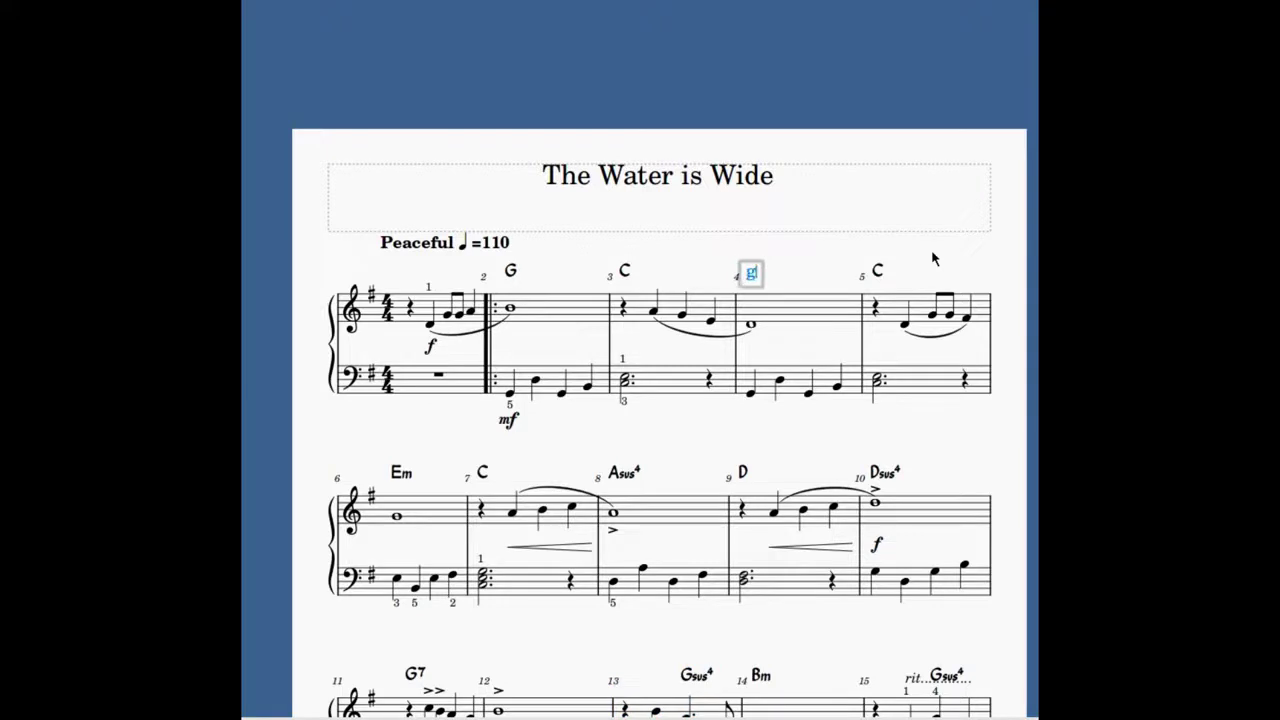
{"action": "key", "text": "Escape"}
{"action": "left_click", "coordinate": [535, 313]}
{"action": "key", "text": "space"}
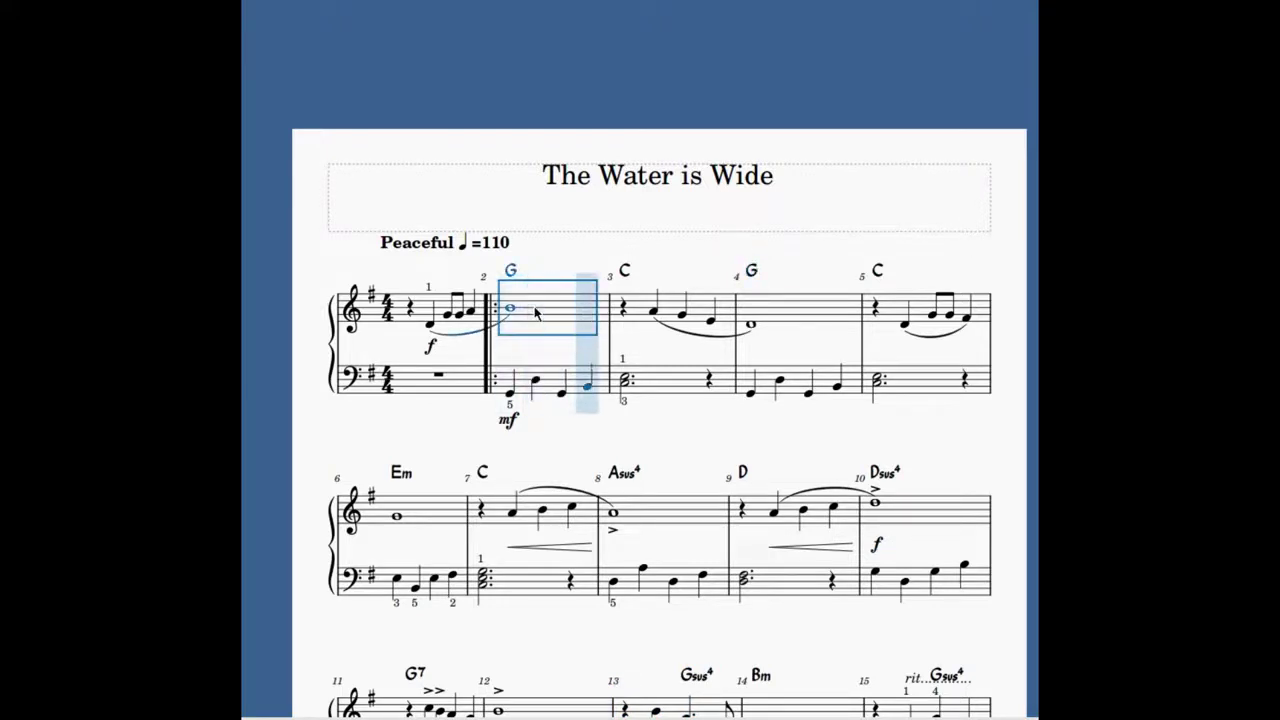